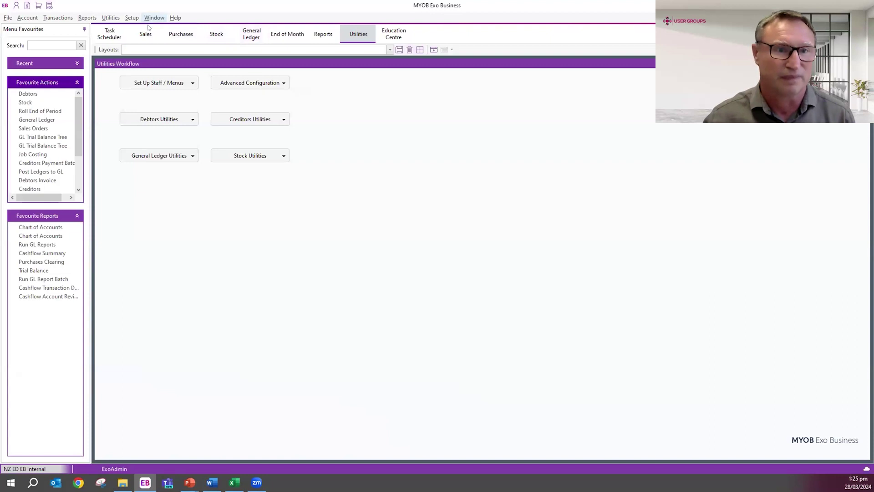
- Open the Chart of Accounts report preview (accounts 1000 to 9999) from General Ledger Reports
{"action": "left_click", "coordinate": [89, 18]}
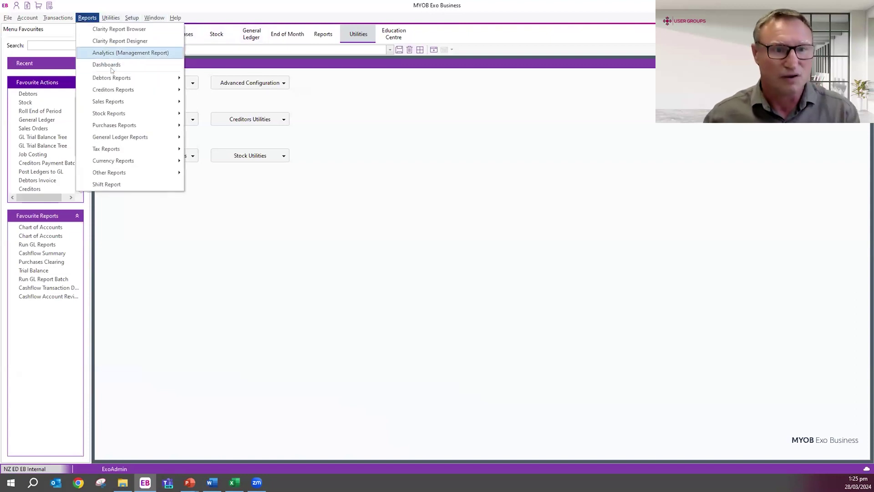
{"action": "mouse_move", "coordinate": [121, 137]}
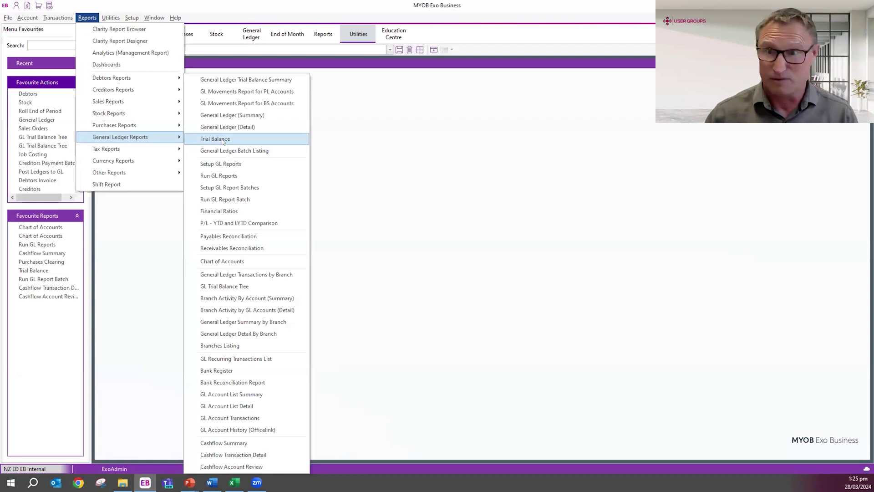
{"action": "left_click", "coordinate": [235, 261]}
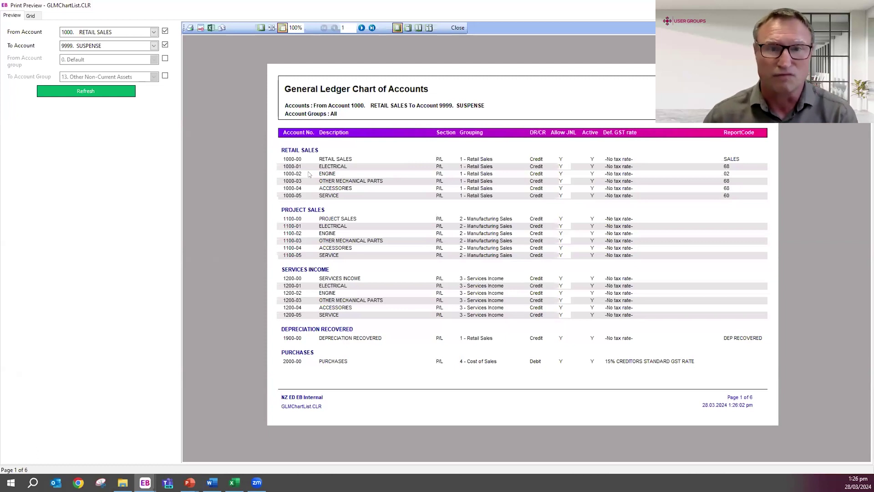
- Page through the Chart of Accounts preview to page 3 of 6, then close it
{"action": "left_click", "coordinate": [362, 28]}
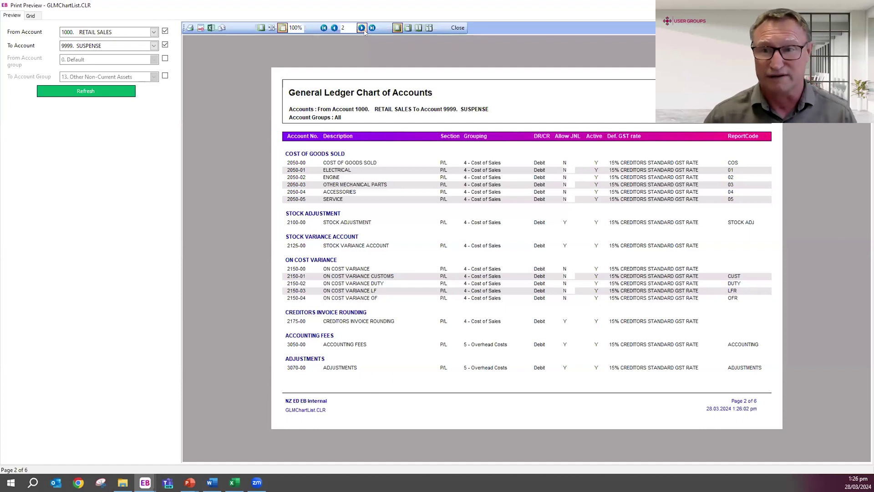
{"action": "left_click", "coordinate": [361, 28]}
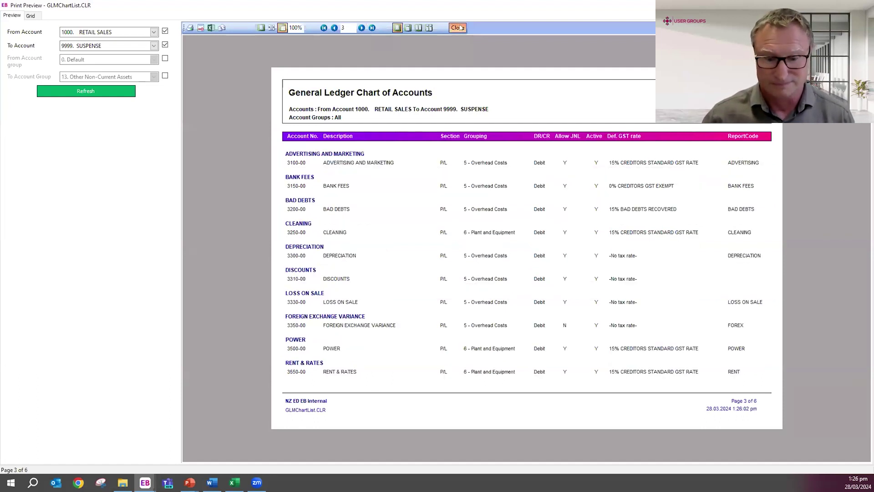
{"action": "left_click", "coordinate": [457, 28]}
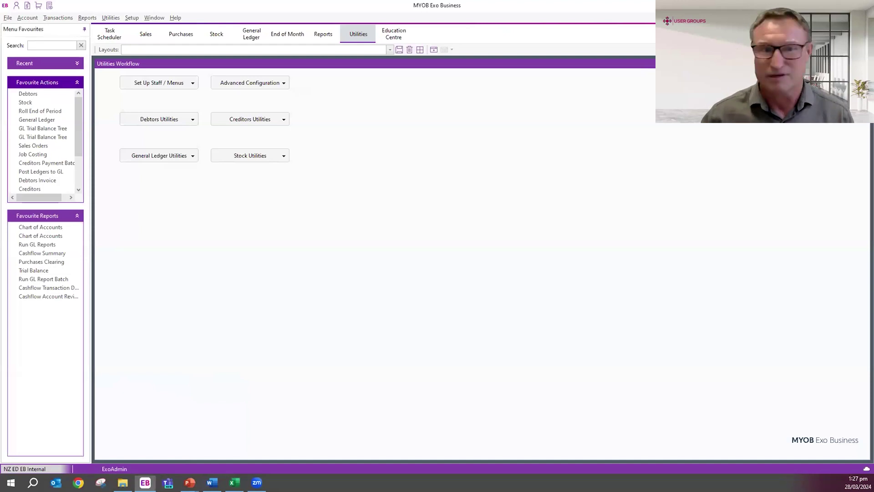
- Launch the EXO Business Essentials Configurator from Advanced Configuration on the Utilities tab
{"action": "left_click", "coordinate": [251, 84]}
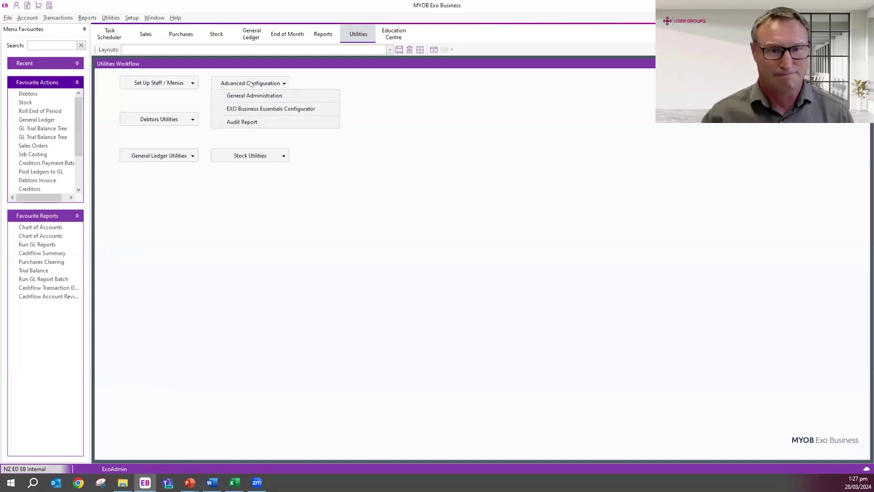
{"action": "left_click", "coordinate": [288, 110]}
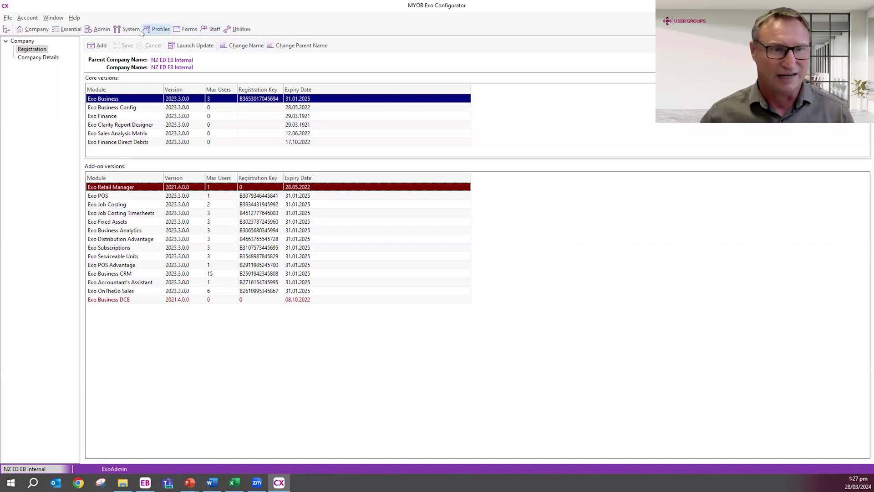
- In the Configurator's Admin settings, show General Ledger Account Groups and select Retail Sales
{"action": "left_click", "coordinate": [97, 28]}
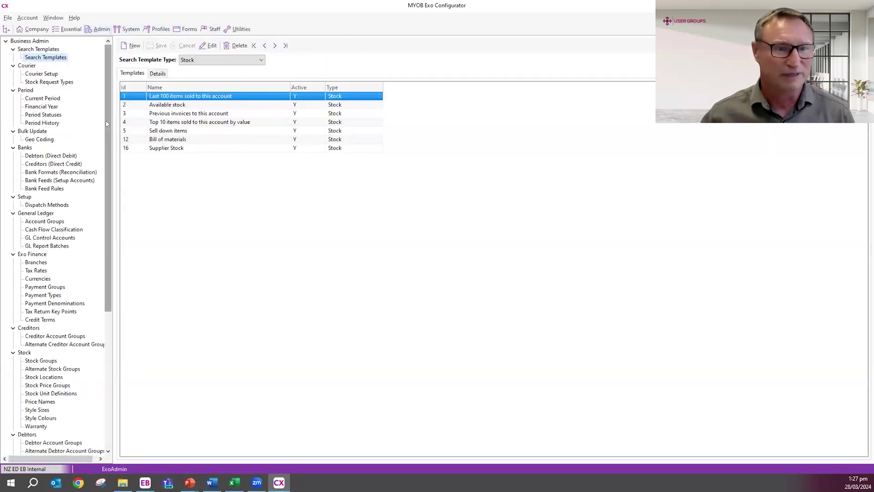
{"action": "scroll", "coordinate": [106, 130], "scroll_direction": "down", "scroll_amount": 2}
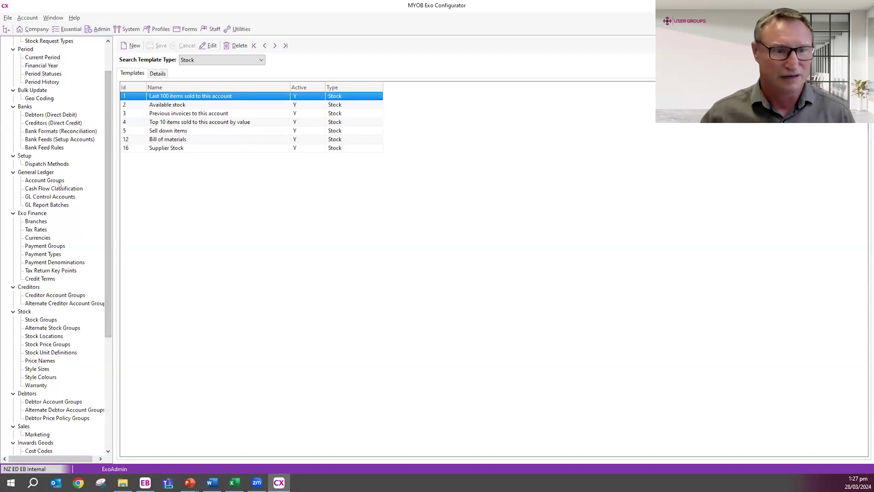
{"action": "left_click", "coordinate": [57, 181]}
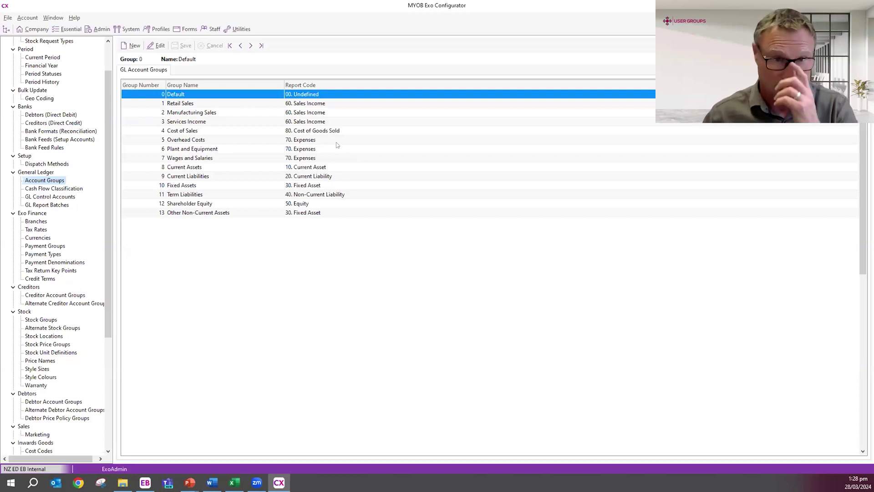
{"action": "left_click", "coordinate": [306, 107]}
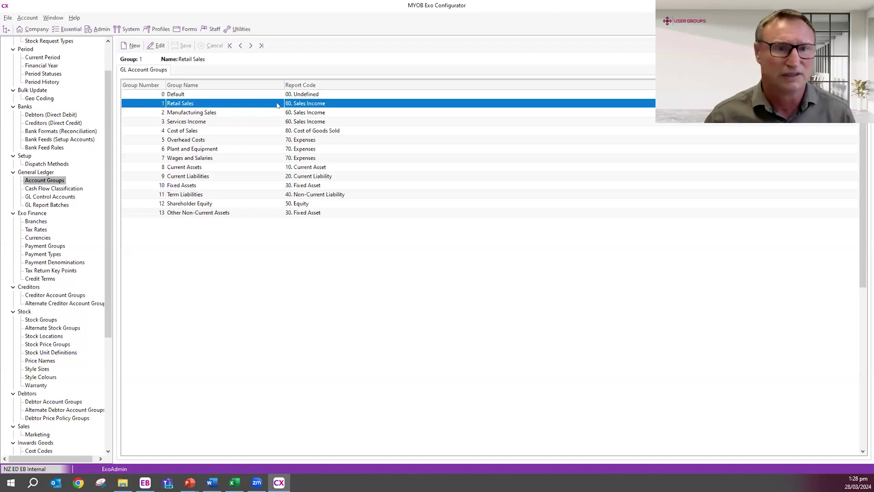
{"action": "double_click", "coordinate": [235, 106]}
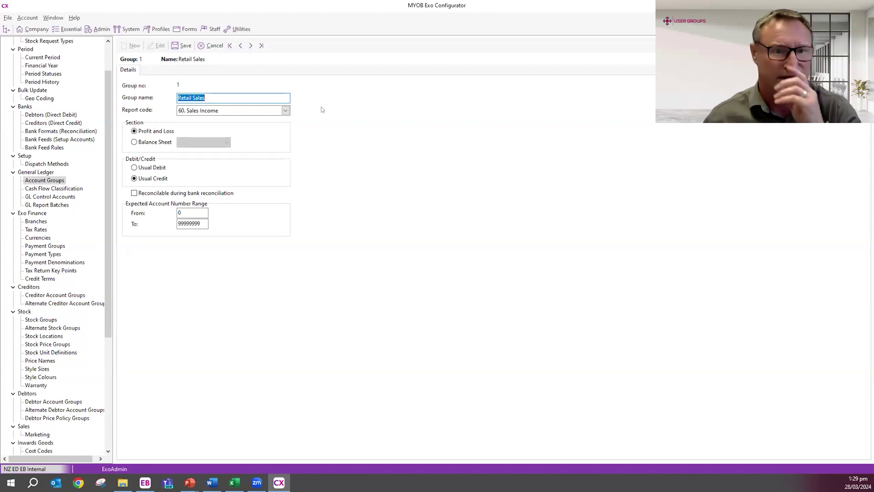
{"action": "left_click", "coordinate": [211, 45]}
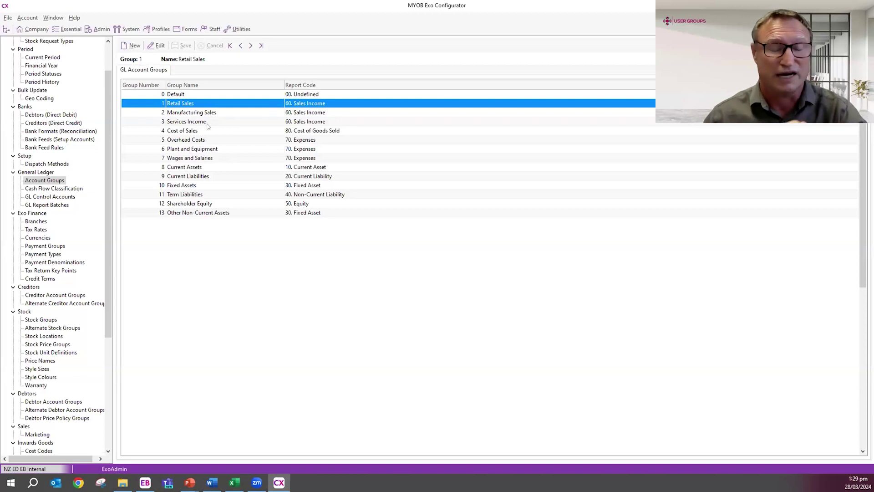
{"action": "left_click", "coordinate": [303, 125]}
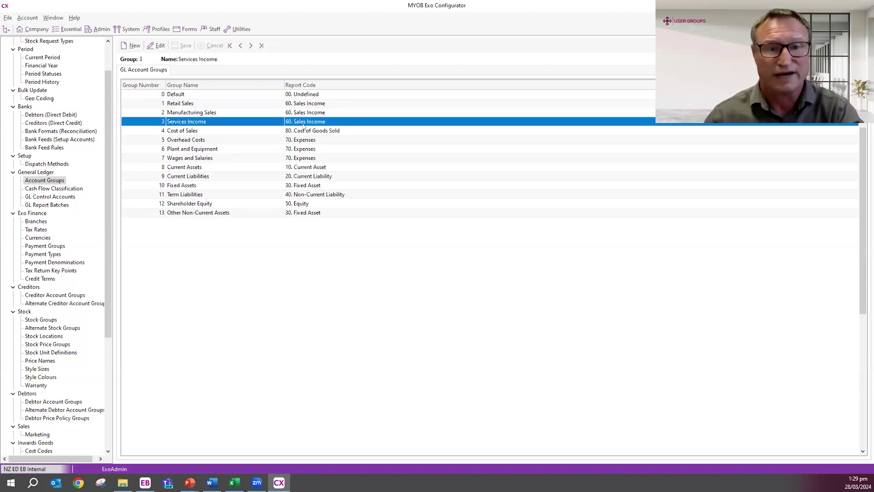
{"action": "left_click", "coordinate": [220, 140]}
{"action": "left_click", "coordinate": [220, 149]}
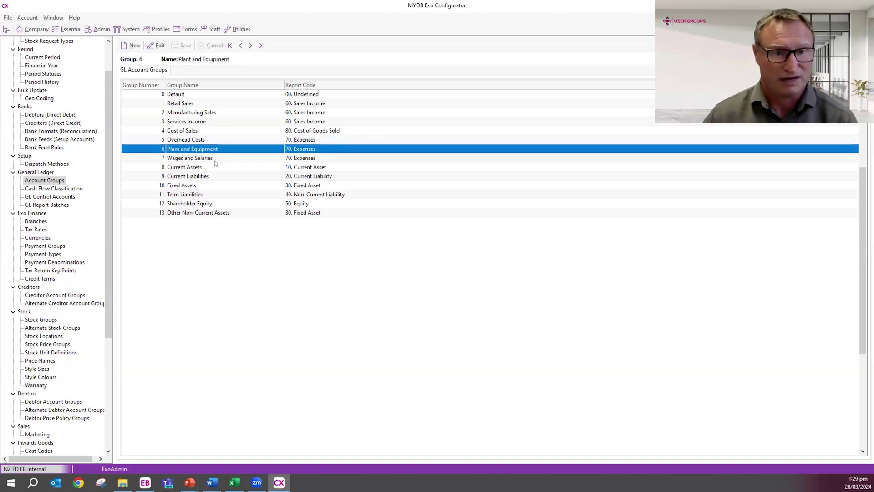
{"action": "left_click", "coordinate": [297, 159]}
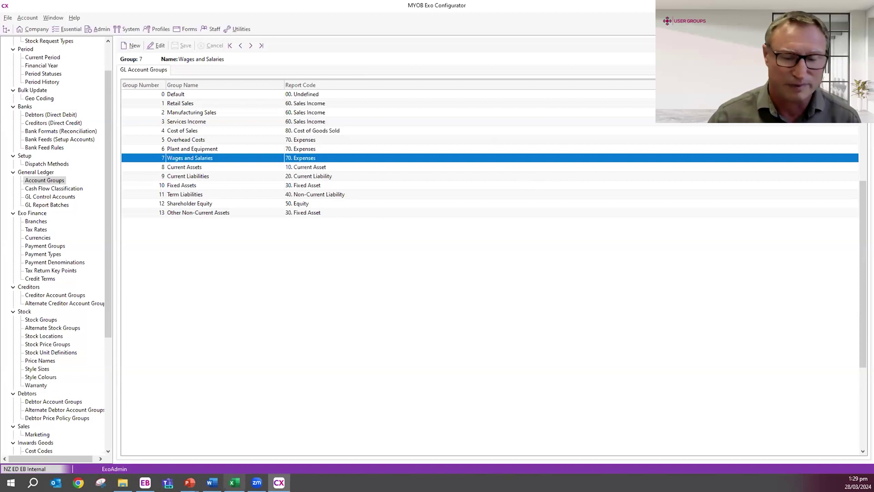
{"action": "mouse_move", "coordinate": [279, 483]}
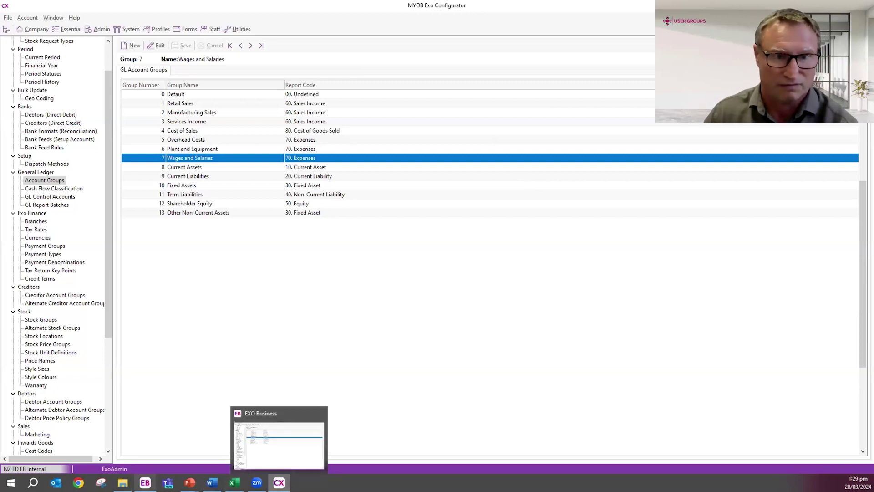
- Return to Exo Business and open the GL Trial Balance Tree from General Ledger Reports
{"action": "left_click", "coordinate": [145, 483]}
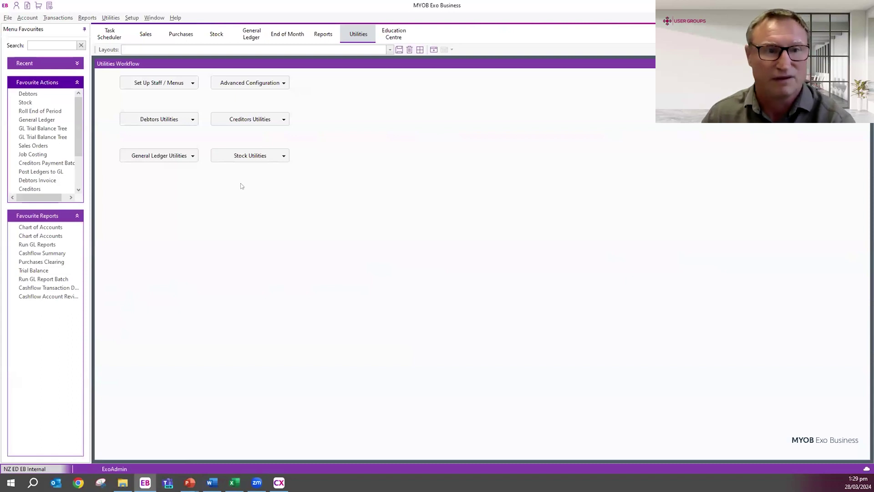
{"action": "left_click", "coordinate": [86, 18]}
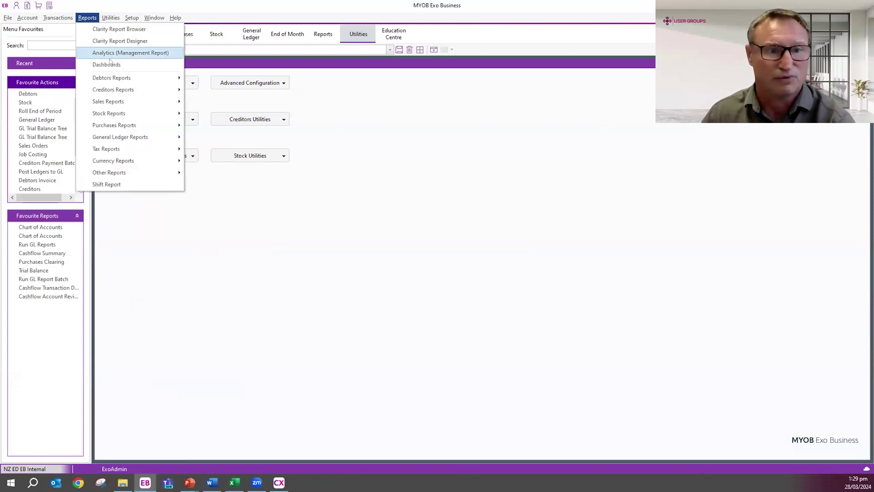
{"action": "mouse_move", "coordinate": [131, 138]}
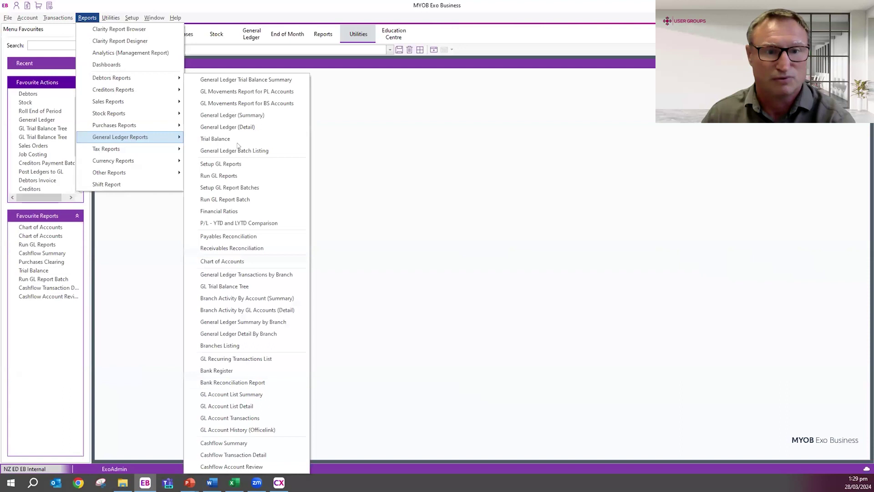
{"action": "left_click", "coordinate": [236, 288]}
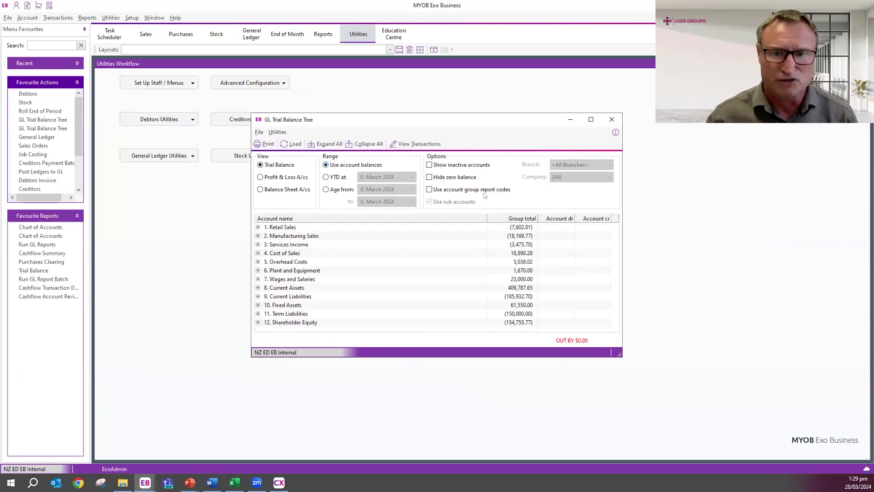
- Enable 'Use account group report codes' and reload the trial balance tree
{"action": "left_click", "coordinate": [429, 190]}
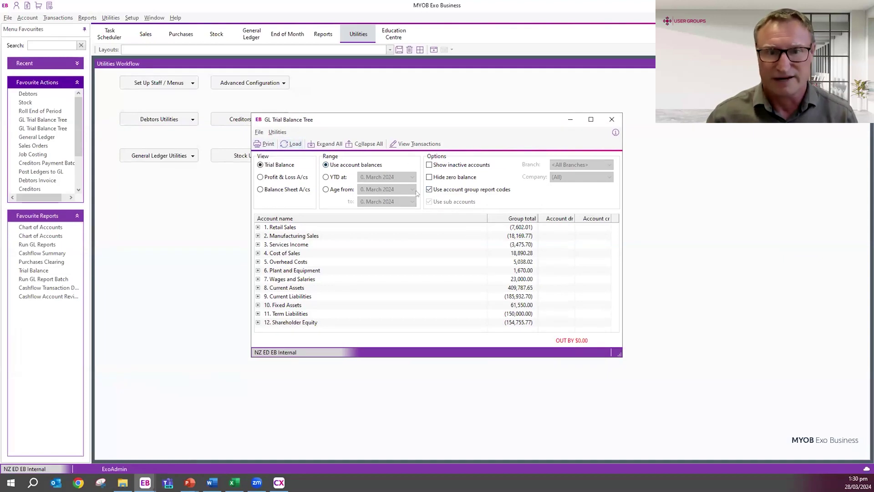
{"action": "left_click", "coordinate": [292, 144]}
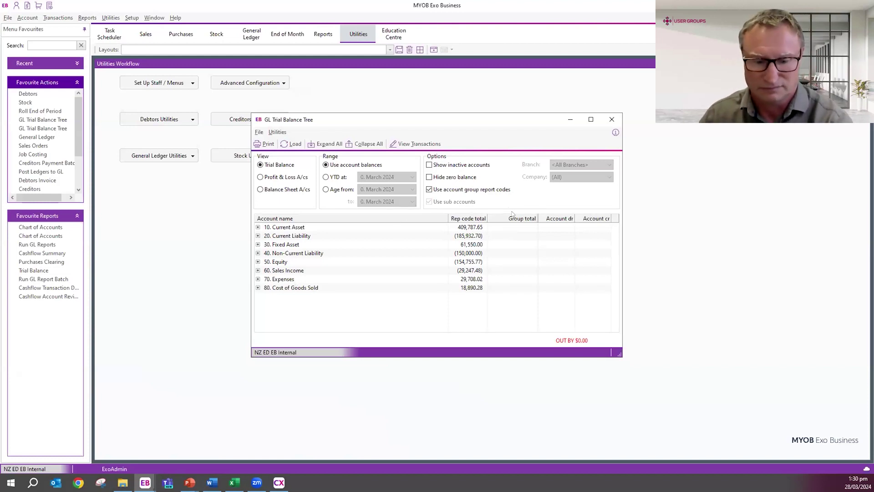
- Close the GL Trial Balance Tree window
{"action": "left_click", "coordinate": [612, 120]}
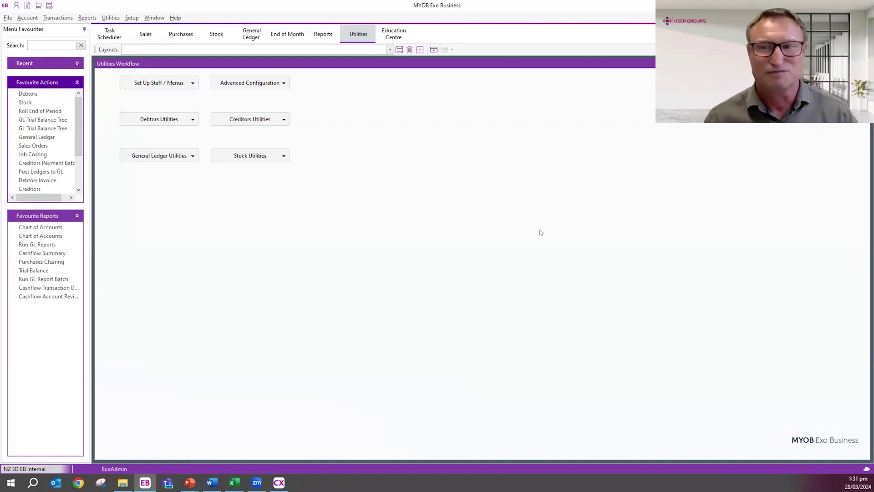
- Open the AIRFIL01 air filter stock item record, dismissing the sold-as-2-pack alert
{"action": "left_click", "coordinate": [26, 102]}
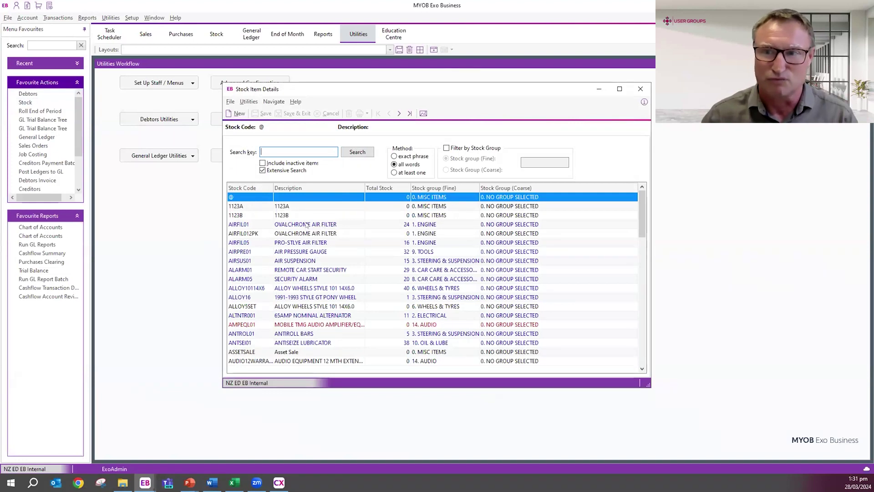
{"action": "left_click", "coordinate": [307, 224]}
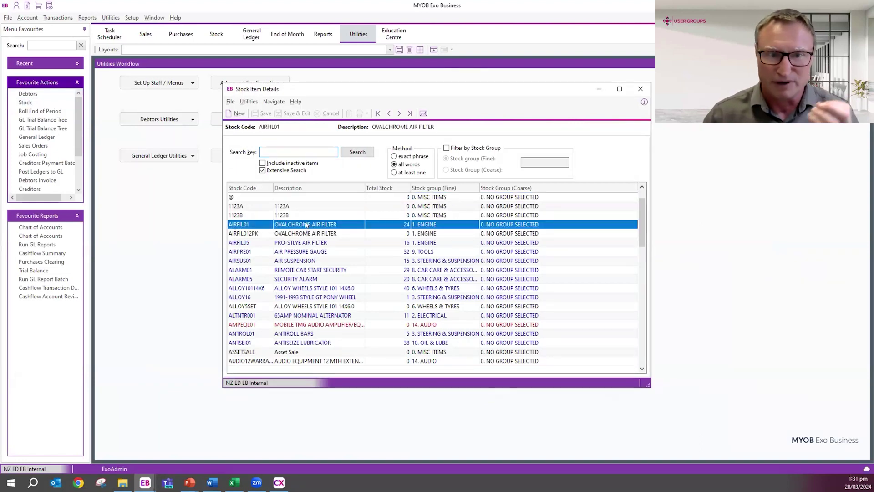
{"action": "double_click", "coordinate": [307, 224]}
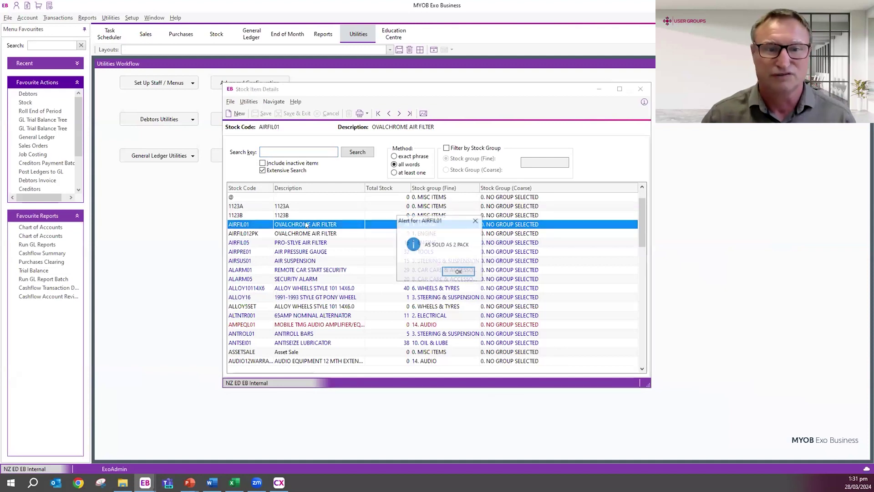
{"action": "left_click", "coordinate": [455, 272]}
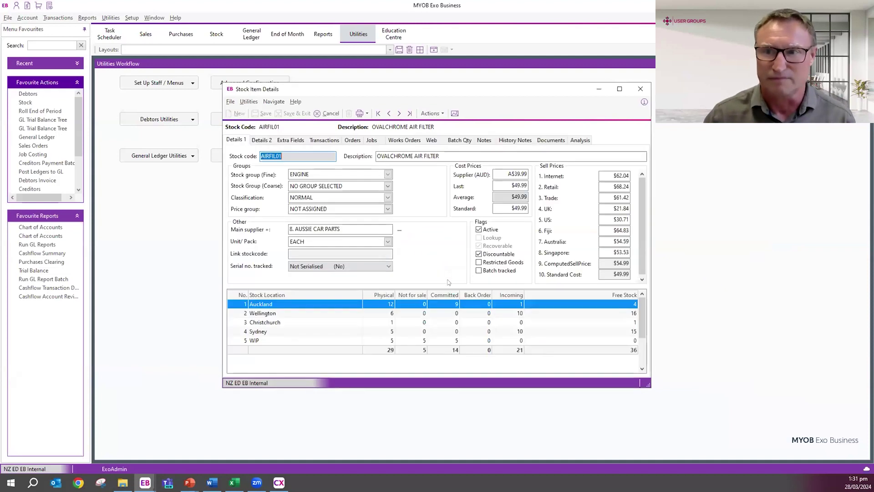
- Check the item's Sales GL code on Details 2, then close Stock Item Details
{"action": "left_click", "coordinate": [258, 140]}
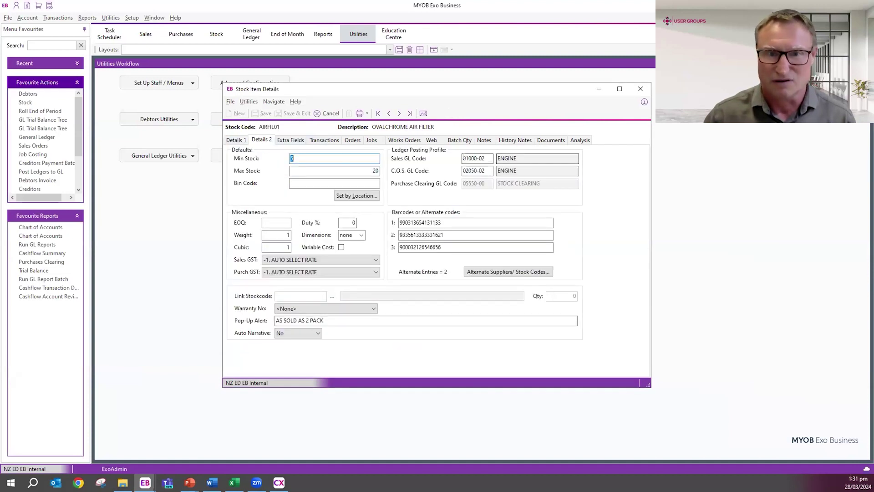
{"action": "key", "text": "Tab"}
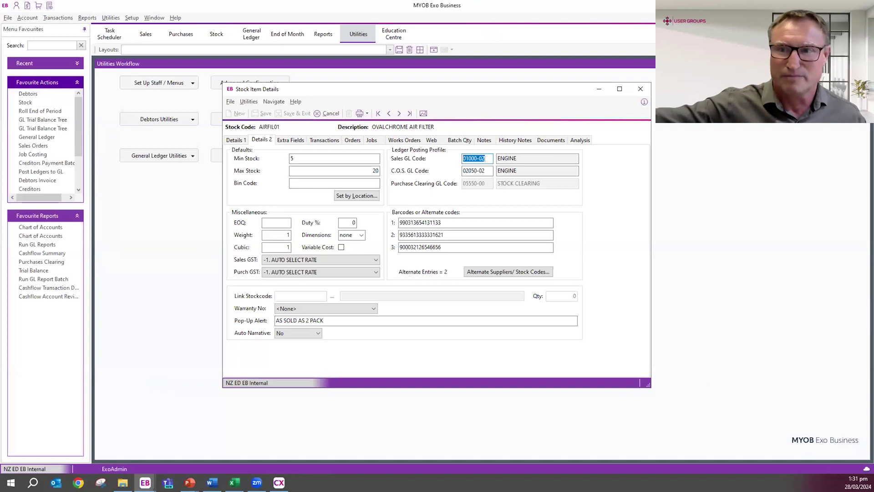
{"action": "left_click", "coordinate": [328, 113]}
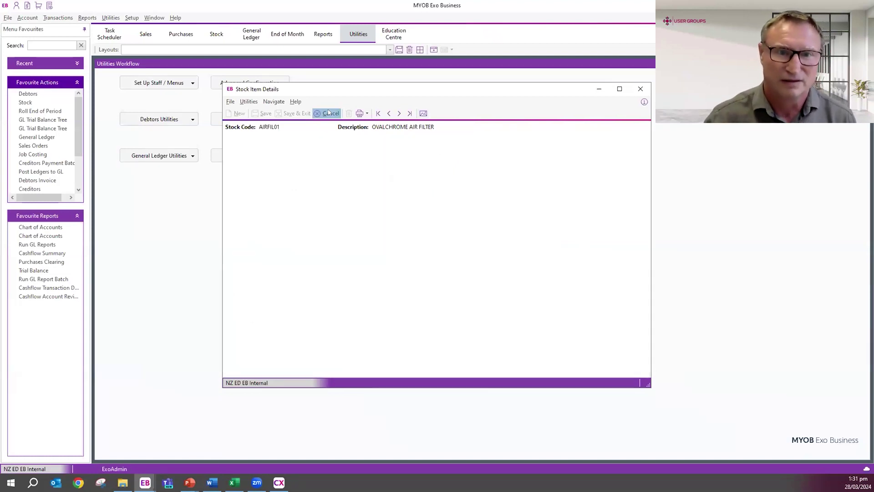
{"action": "left_click", "coordinate": [641, 89]}
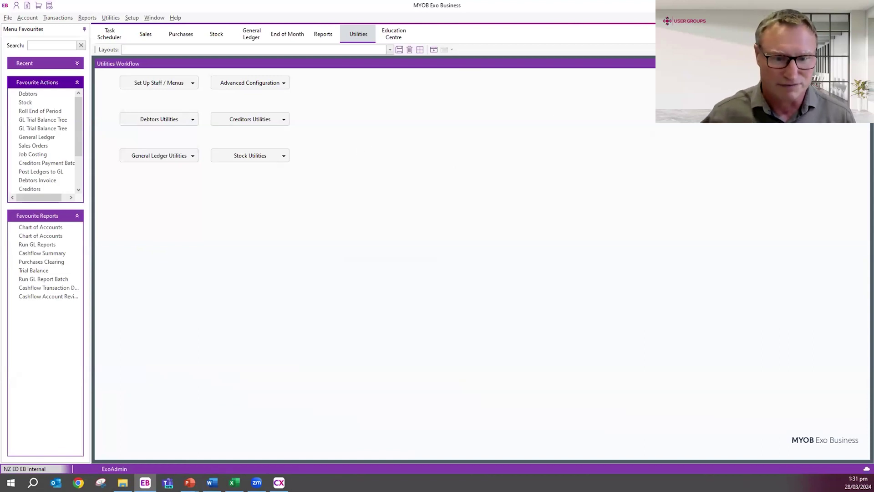
{"action": "left_click", "coordinate": [279, 482]}
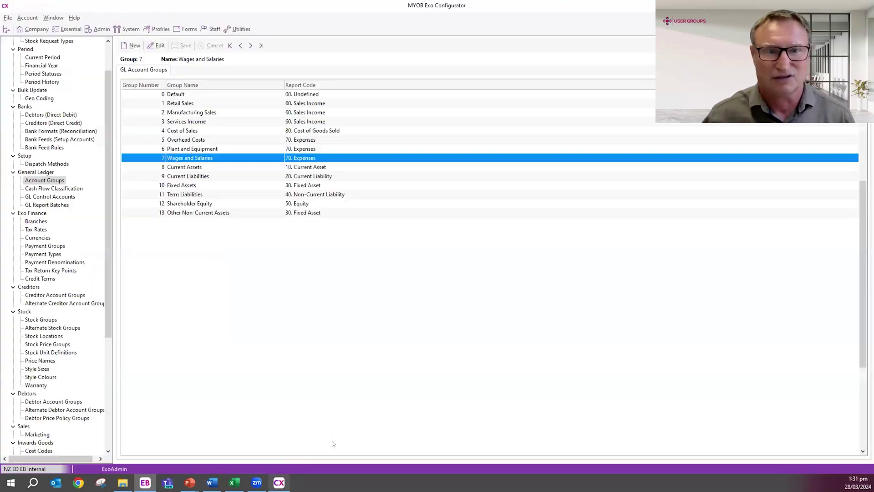
{"action": "left_click", "coordinate": [158, 30]}
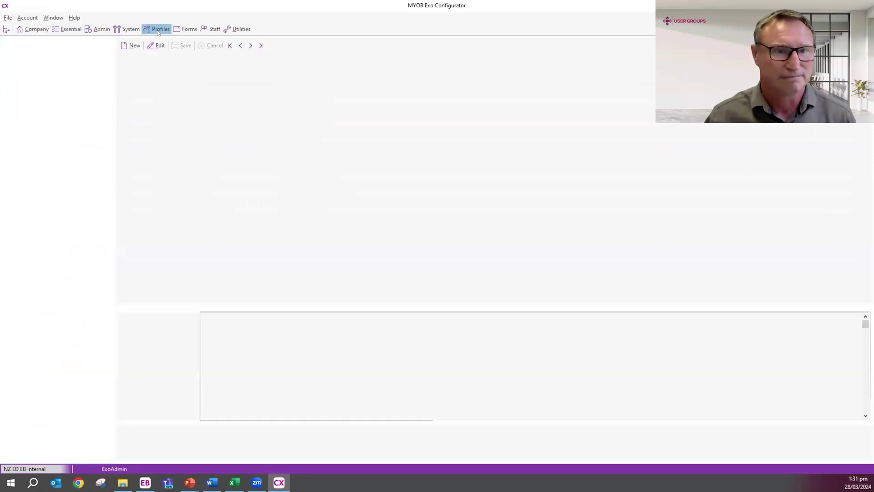
{"action": "left_click", "coordinate": [62, 46]}
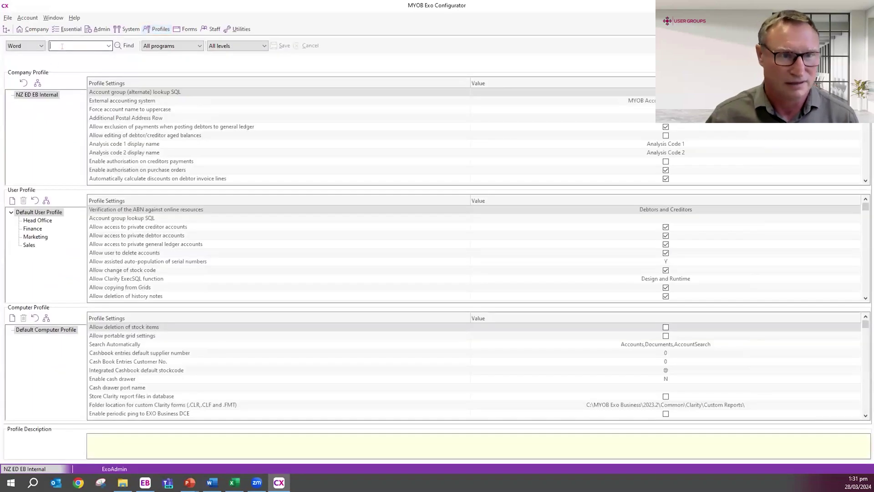
{"action": "type", "text": "general"}
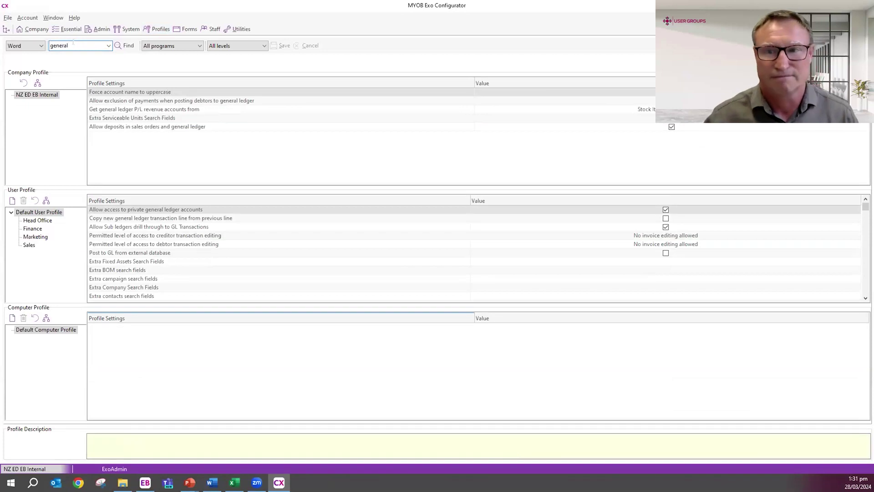
- Keep 'Get general ledger P/L revenue accounts from' as Stock Item (Recommended), returning to Exo Business
{"action": "left_click", "coordinate": [118, 110]}
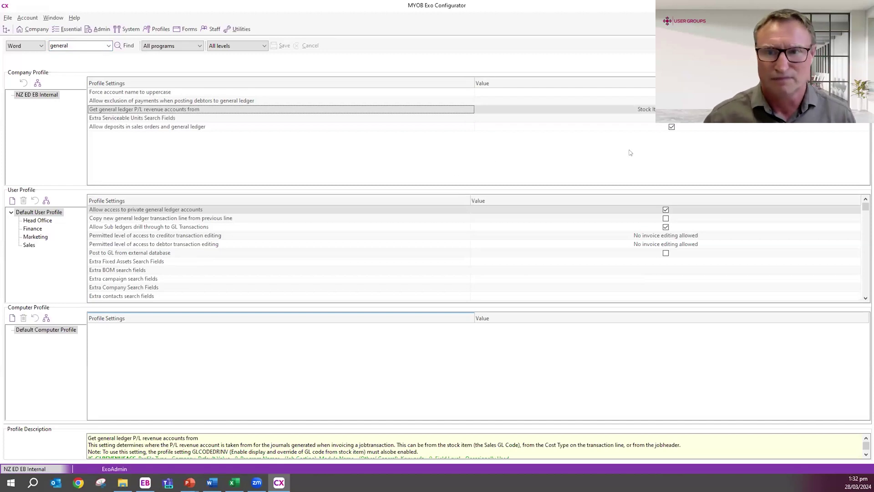
{"action": "key", "text": "Tab"}
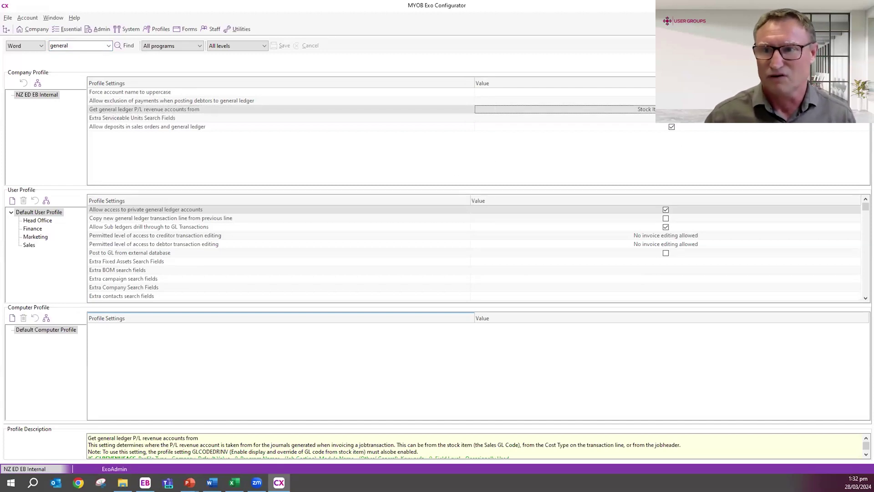
{"action": "key", "text": "Return"}
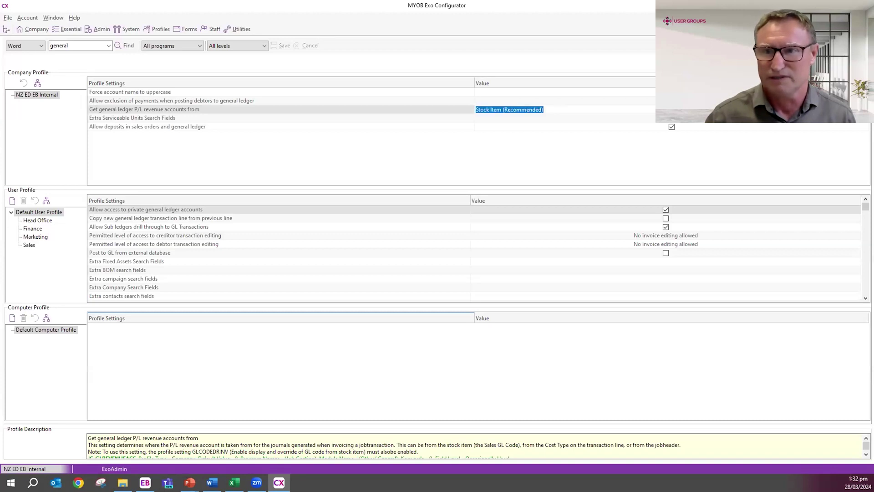
{"action": "key", "text": "Escape"}
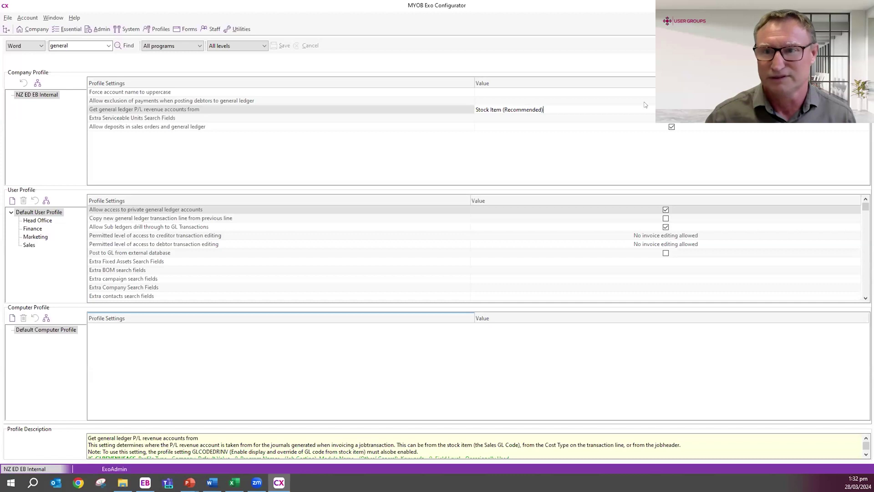
{"action": "key", "text": "alt+Down"}
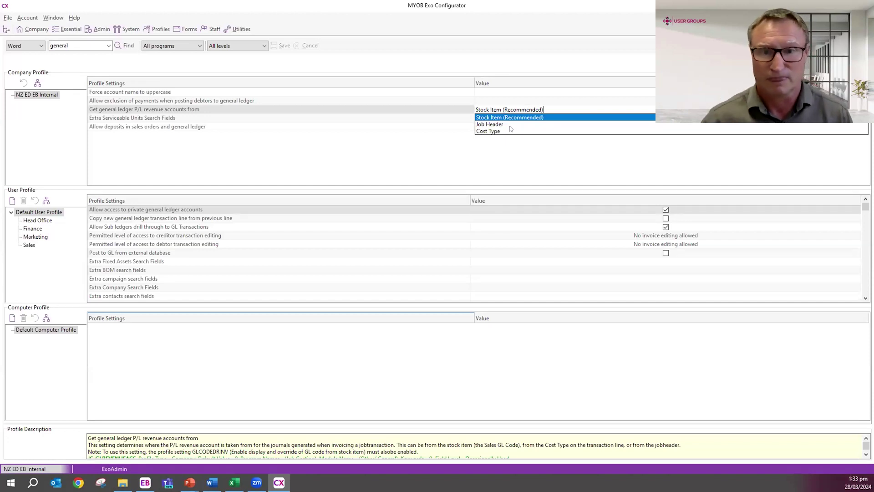
{"action": "left_click", "coordinate": [454, 165]}
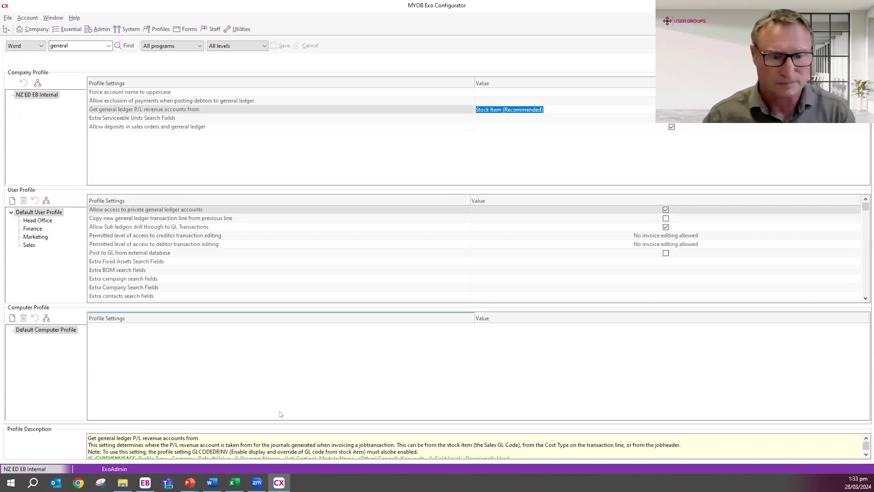
{"action": "key", "text": "alt+Tab"}
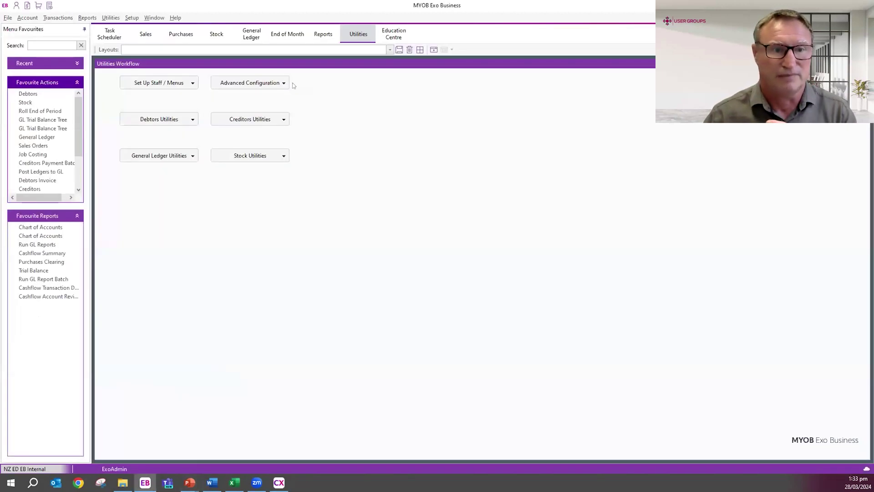
- Launch Job Costing from Favourite Actions and maximise its window
{"action": "left_click", "coordinate": [41, 154]}
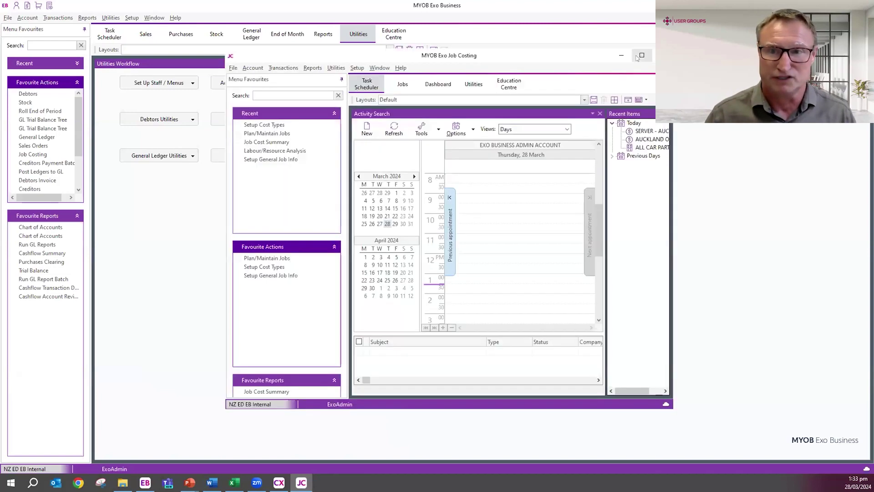
{"action": "left_click", "coordinate": [642, 55]}
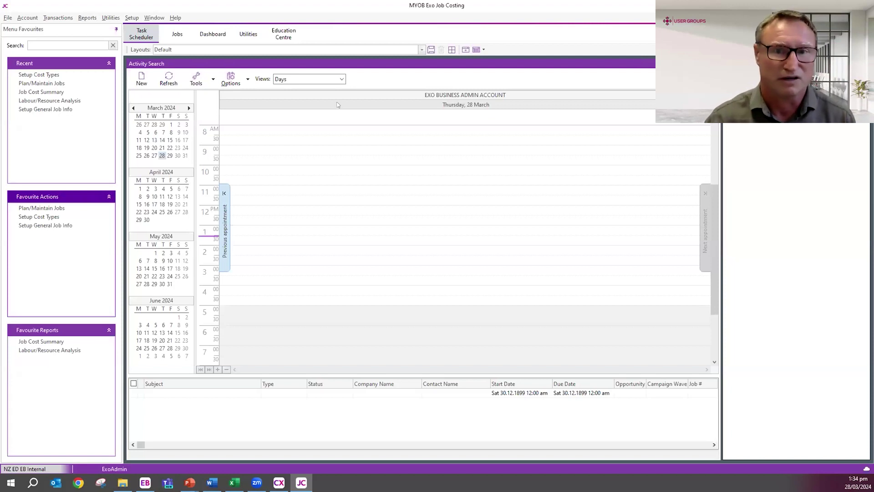
{"action": "left_click", "coordinate": [132, 18]}
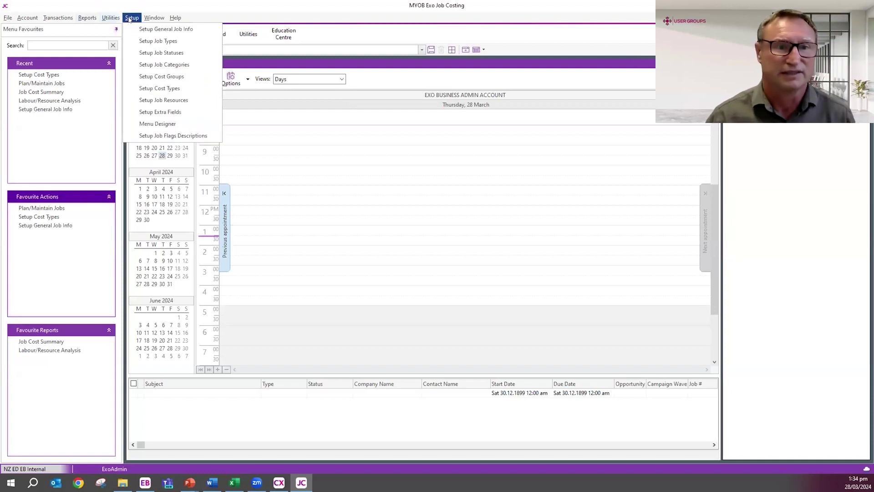
{"action": "left_click", "coordinate": [182, 91]}
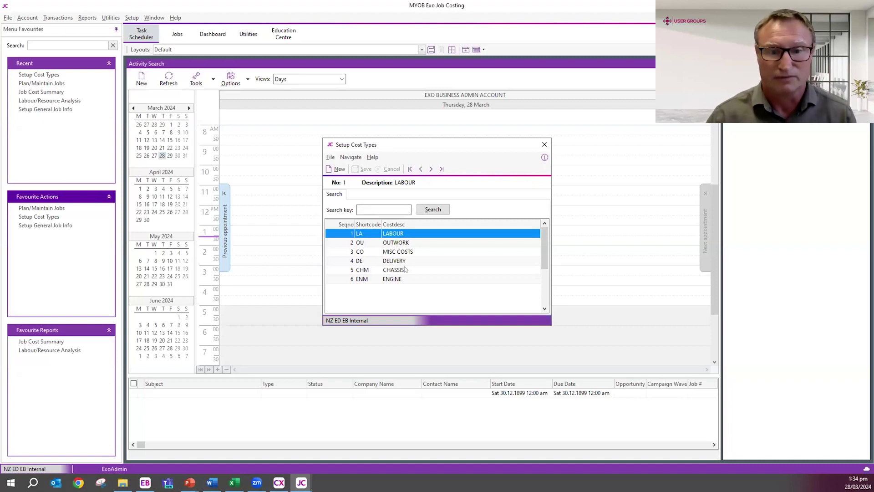
{"action": "left_click", "coordinate": [396, 243]}
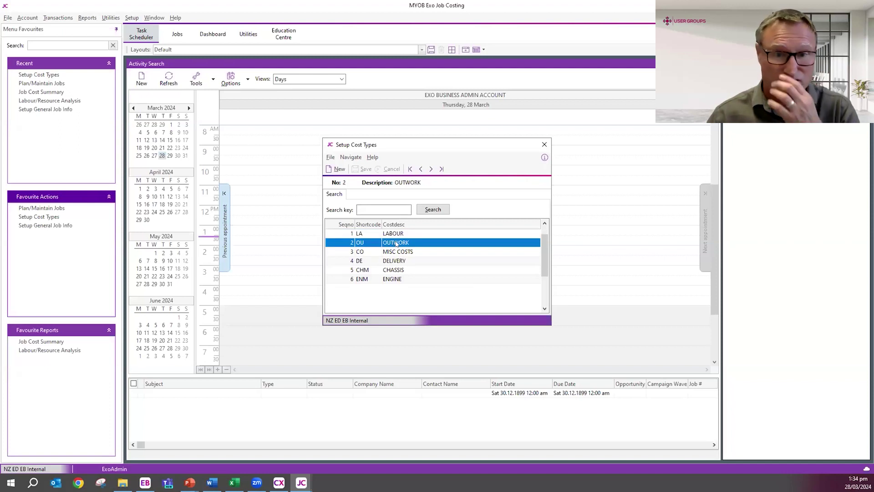
{"action": "double_click", "coordinate": [396, 243]}
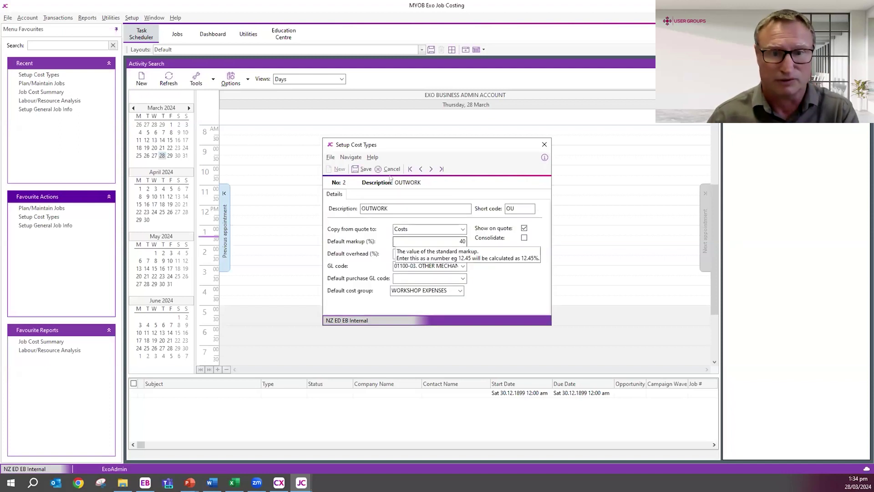
{"action": "left_click", "coordinate": [463, 266]}
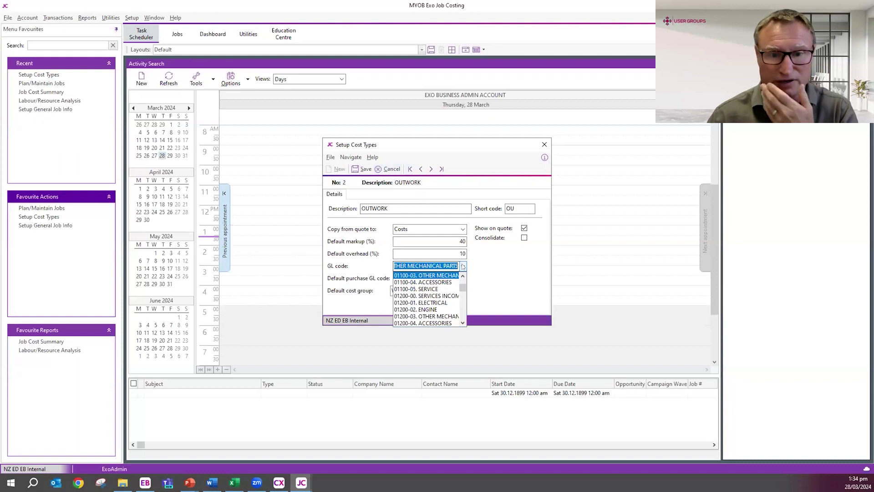
{"action": "left_click", "coordinate": [463, 266]}
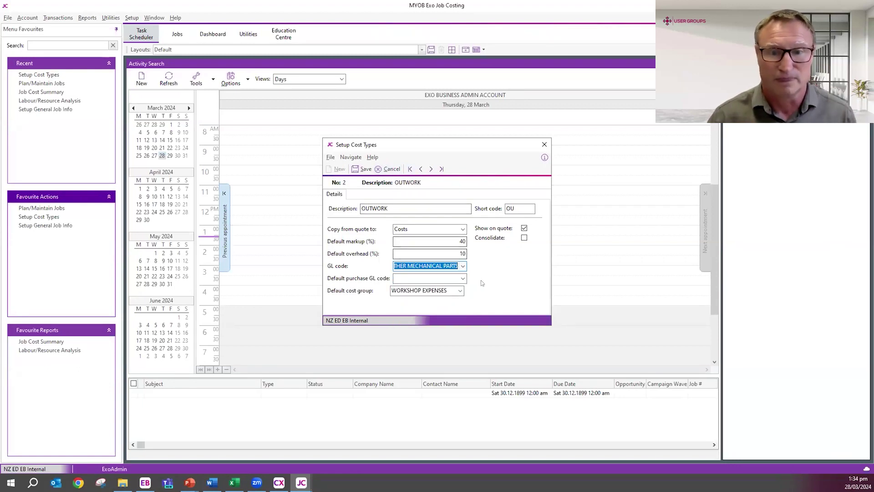
{"action": "left_click", "coordinate": [388, 169]}
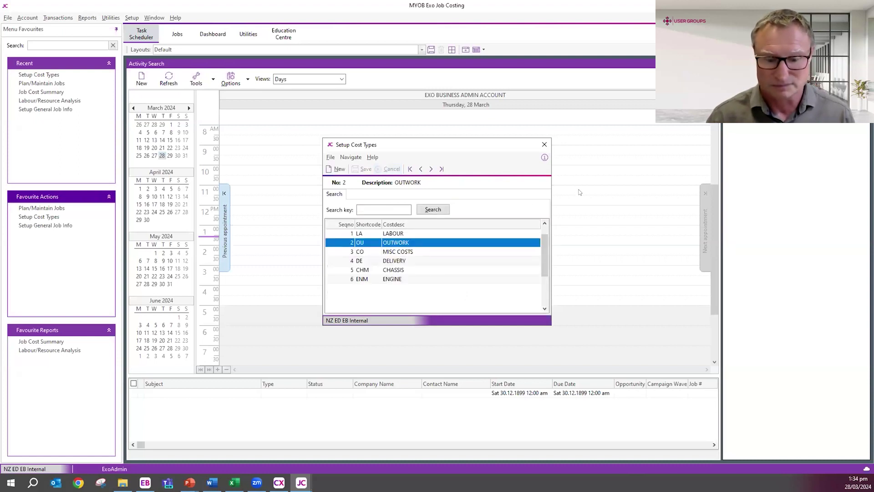
{"action": "left_click", "coordinate": [544, 144]}
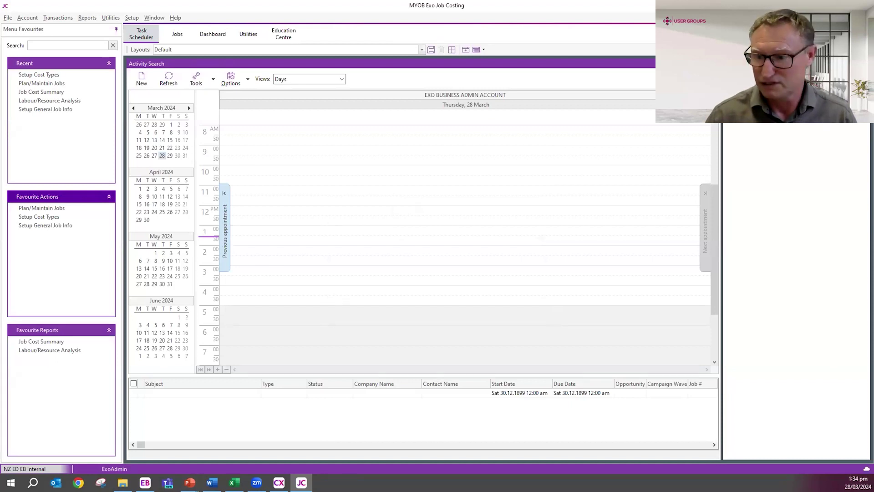
{"action": "key", "text": "alt+Tab"}
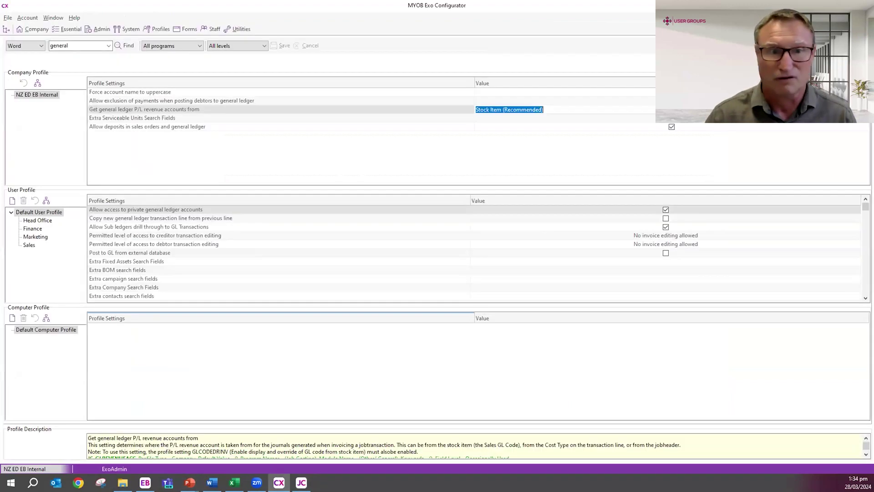
{"action": "left_click", "coordinate": [146, 230]}
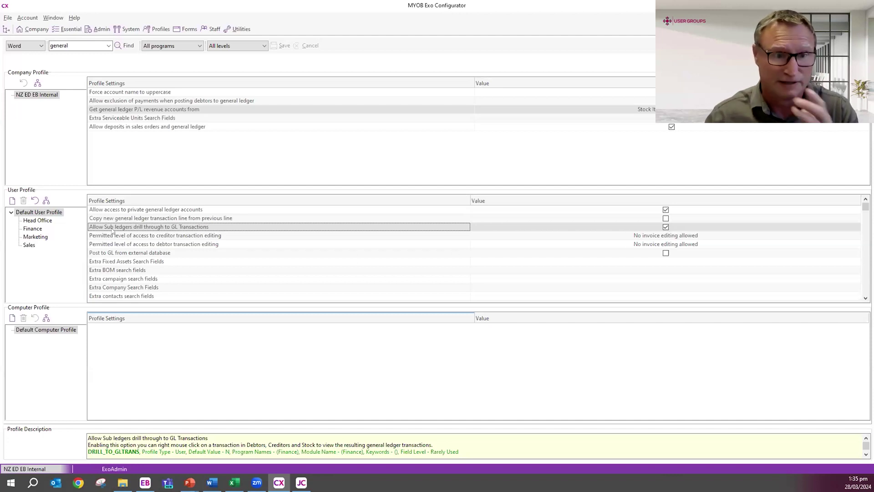
{"action": "left_click", "coordinate": [37, 221]}
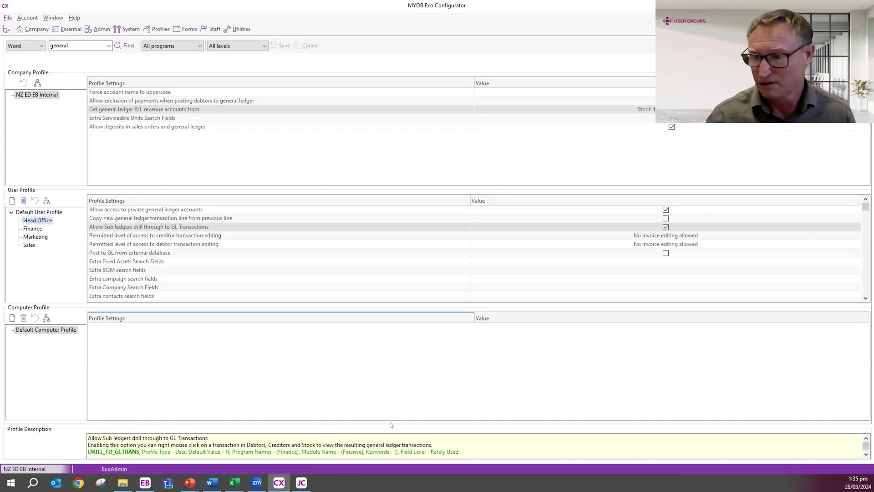
- In Exo Business, open debtor ALLPARTS AUTOMOTIVE LTD's transactions
{"action": "key", "text": "alt+Tab"}
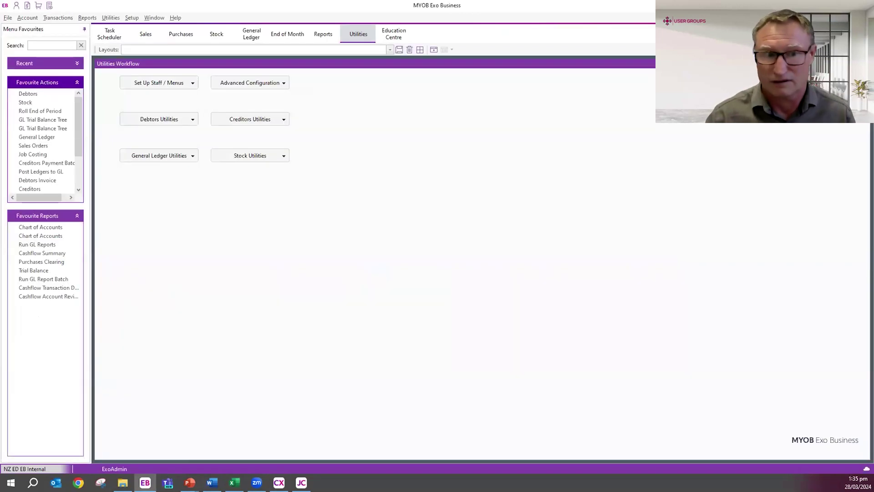
{"action": "left_click", "coordinate": [33, 96]}
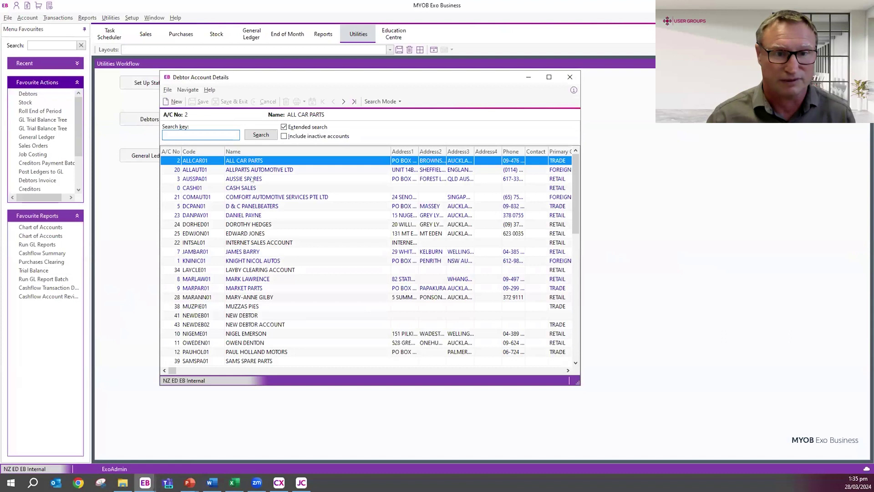
{"action": "double_click", "coordinate": [252, 171]}
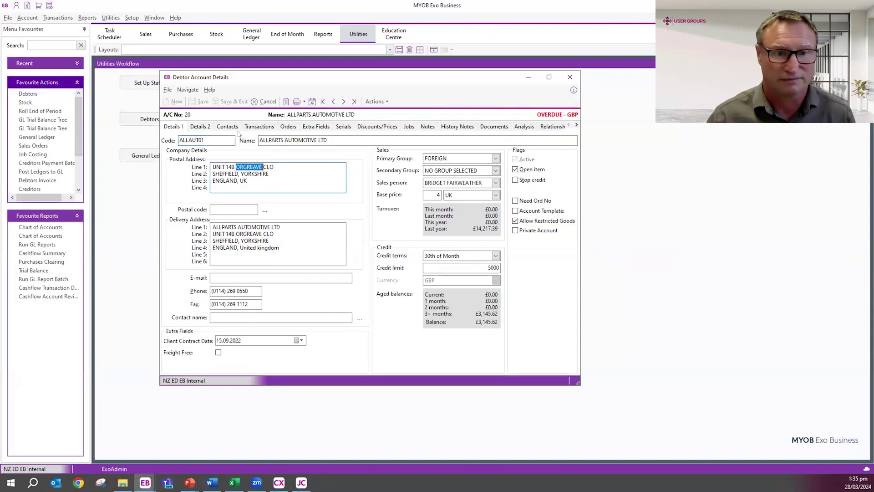
{"action": "left_click", "coordinate": [259, 127]}
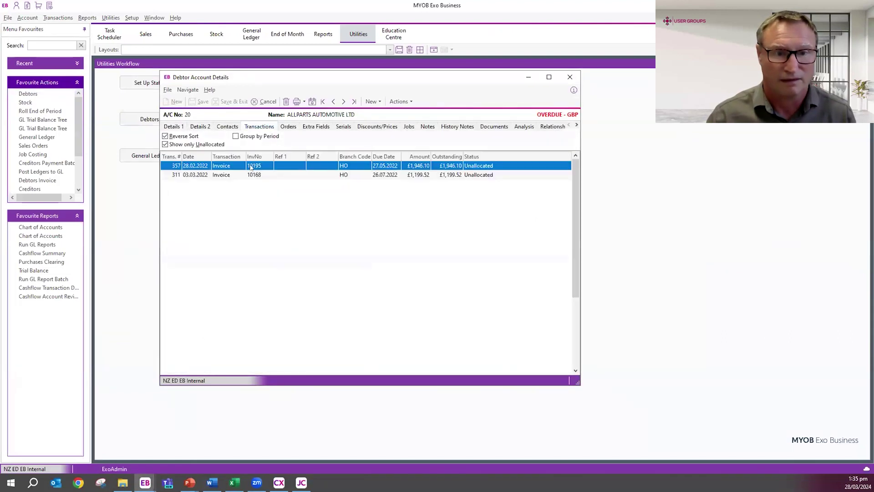
- View invoice 10195's GL batch transactions, then close the batch view and the debtor account
{"action": "right_click", "coordinate": [252, 166]}
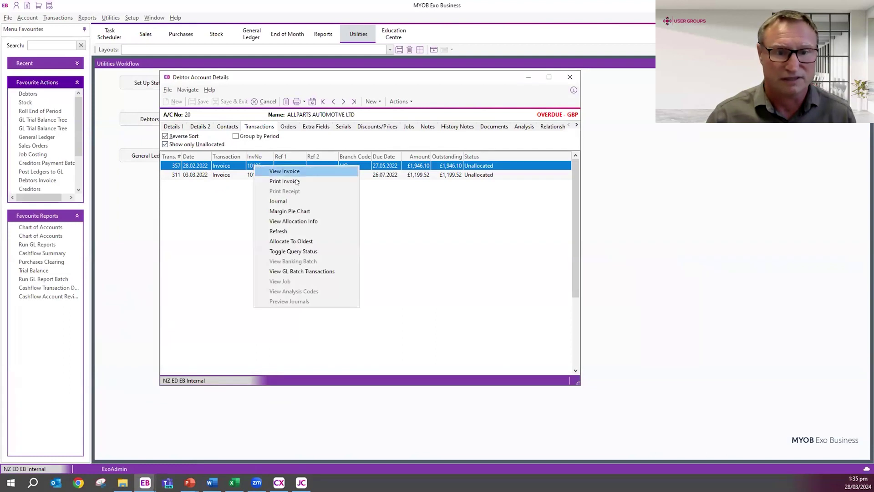
{"action": "left_click", "coordinate": [288, 272]}
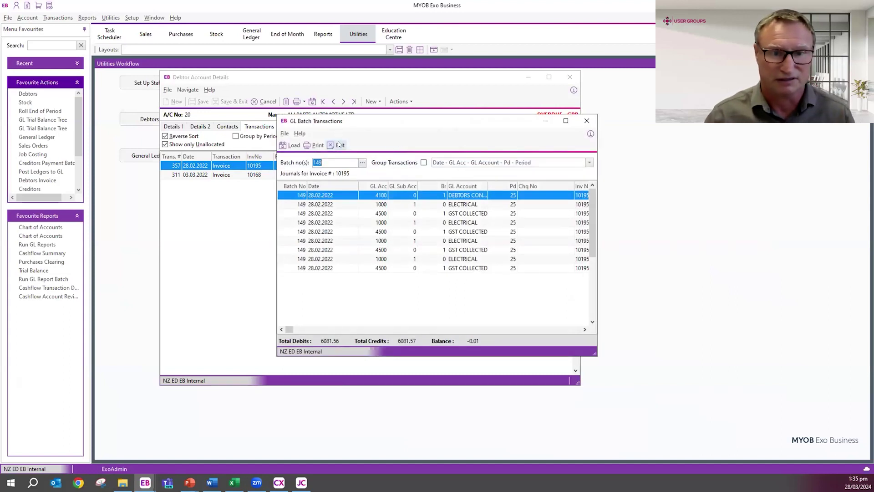
{"action": "left_click", "coordinate": [338, 145]}
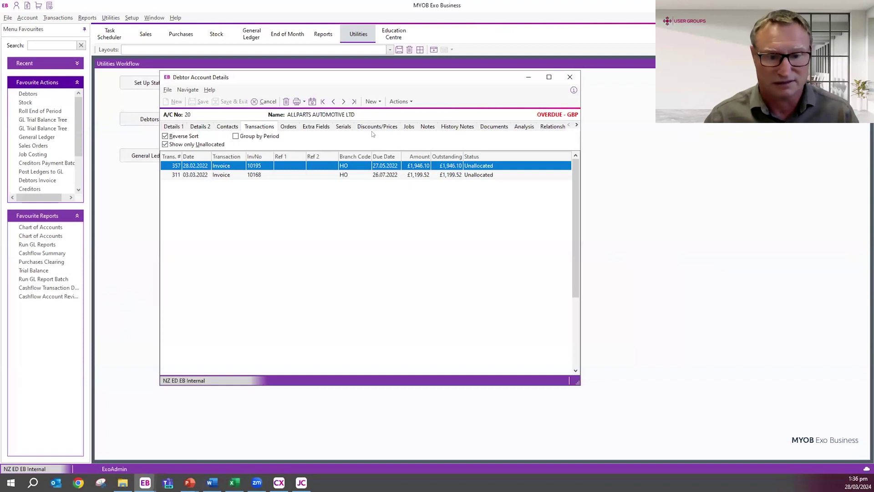
{"action": "left_click", "coordinate": [568, 77]}
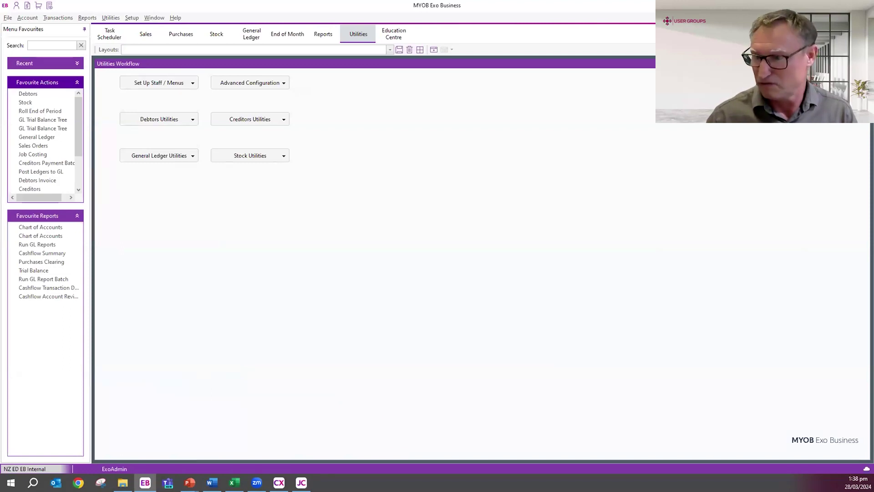
- Filter Configurator profile settings by 'branch' and read the 'Default branch for new transactions' description
{"action": "key", "text": "alt+Tab"}
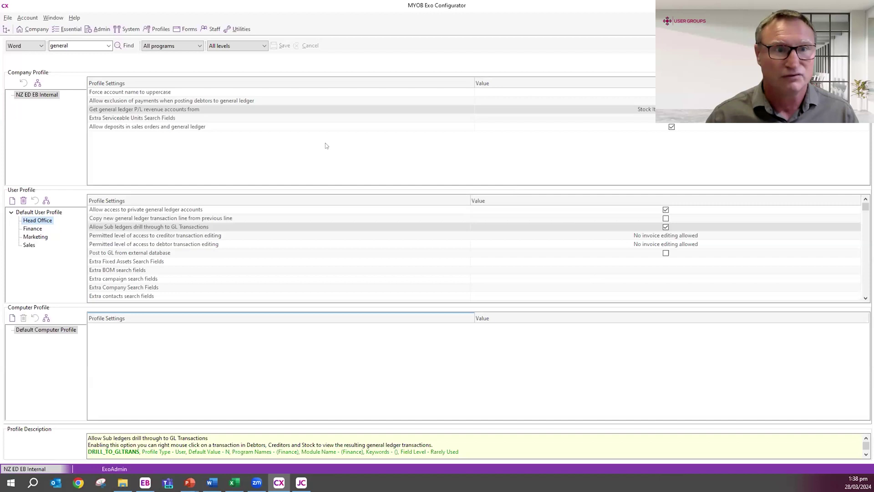
{"action": "double_click", "coordinate": [59, 45]}
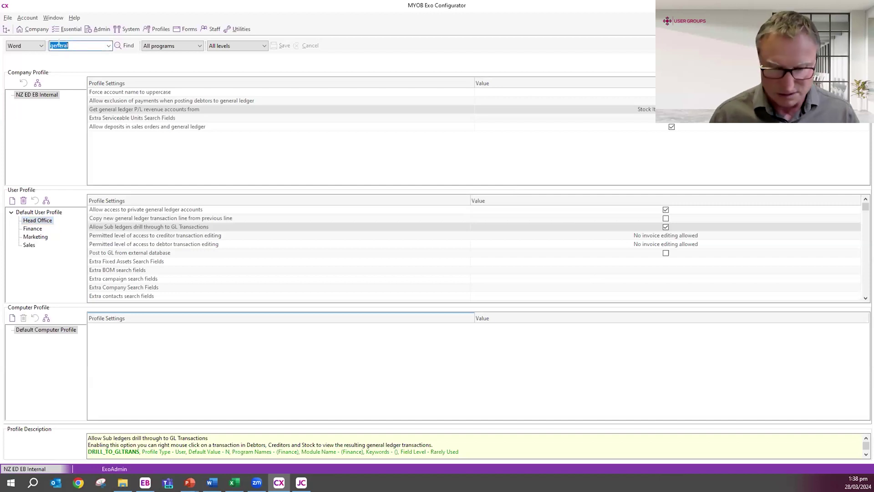
{"action": "type", "text": "branch"}
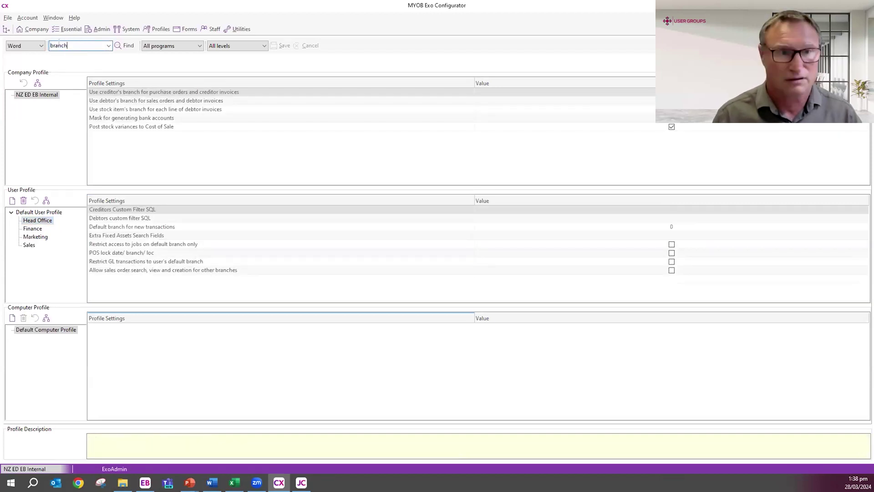
{"action": "left_click", "coordinate": [133, 228]}
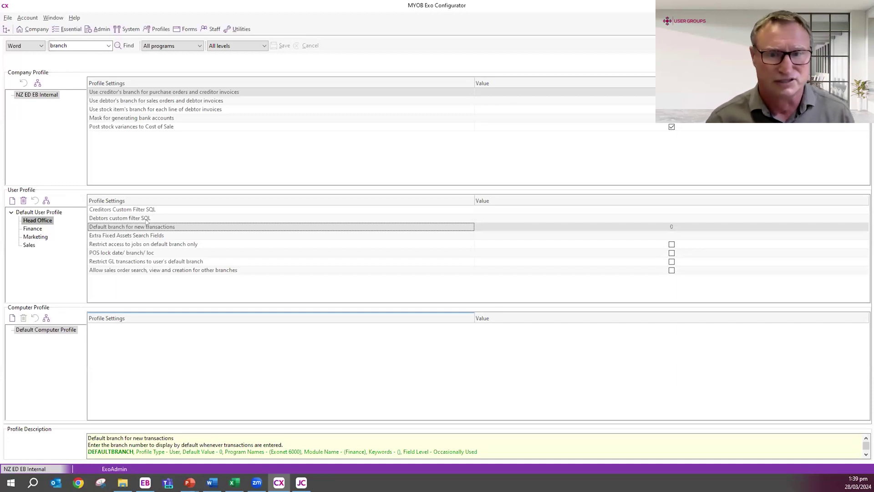
- Compare the default branch across the Finance, Head Office, Marketing and Sales profiles
{"action": "left_click", "coordinate": [32, 229]}
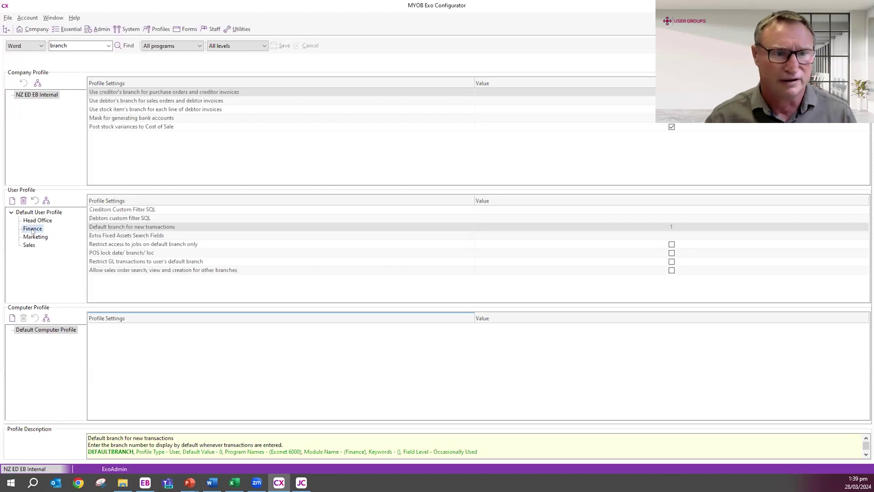
{"action": "left_click", "coordinate": [31, 222]}
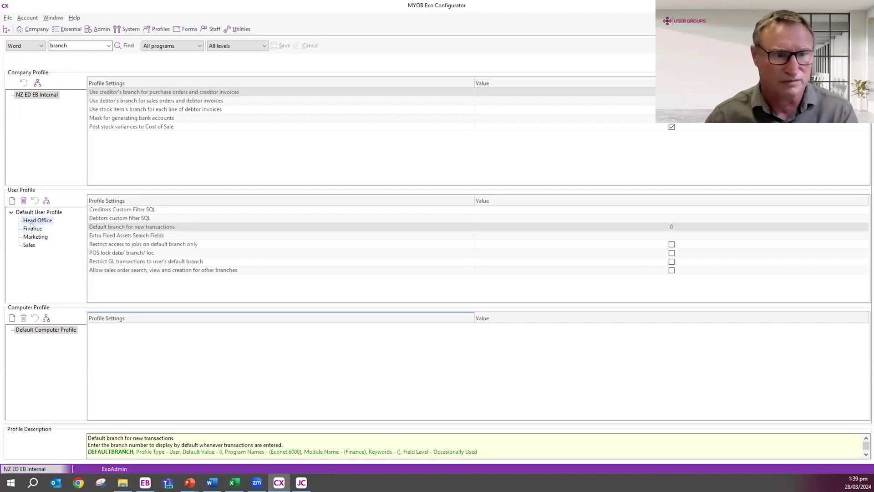
{"action": "left_click", "coordinate": [32, 228]}
{"action": "left_click", "coordinate": [34, 237]}
{"action": "left_click", "coordinate": [29, 246]}
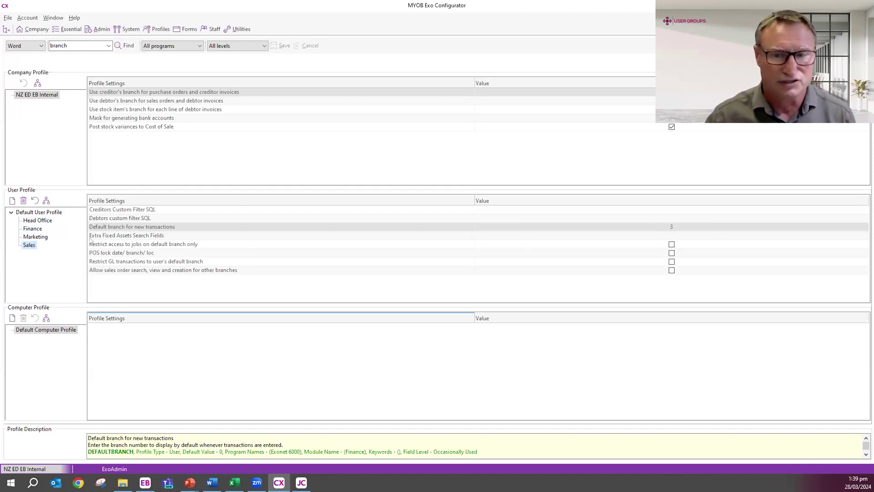
- Browse the branch list for Sales' default branch and close it, leaving the value 3
{"action": "left_click", "coordinate": [510, 218]}
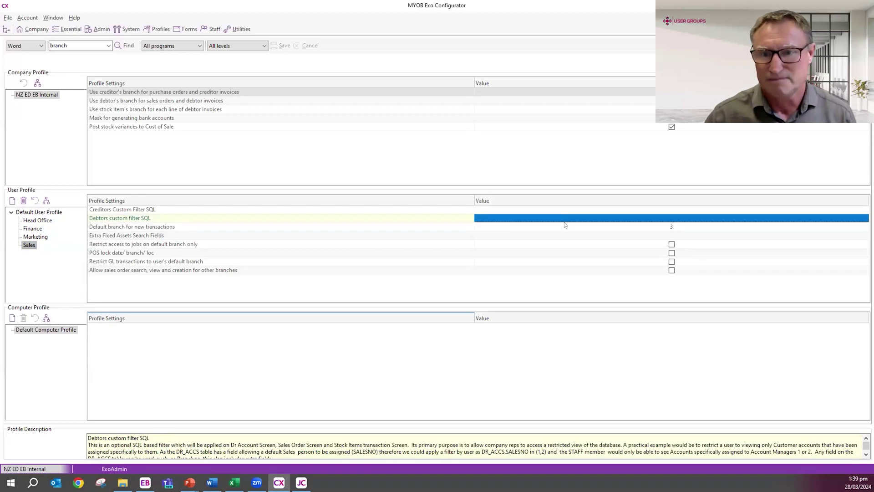
{"action": "left_click", "coordinate": [634, 226]}
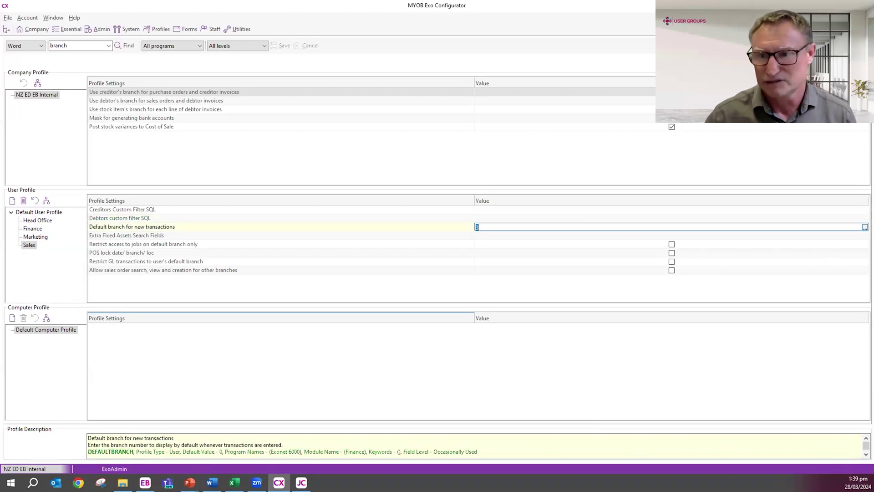
{"action": "left_click", "coordinate": [865, 227]}
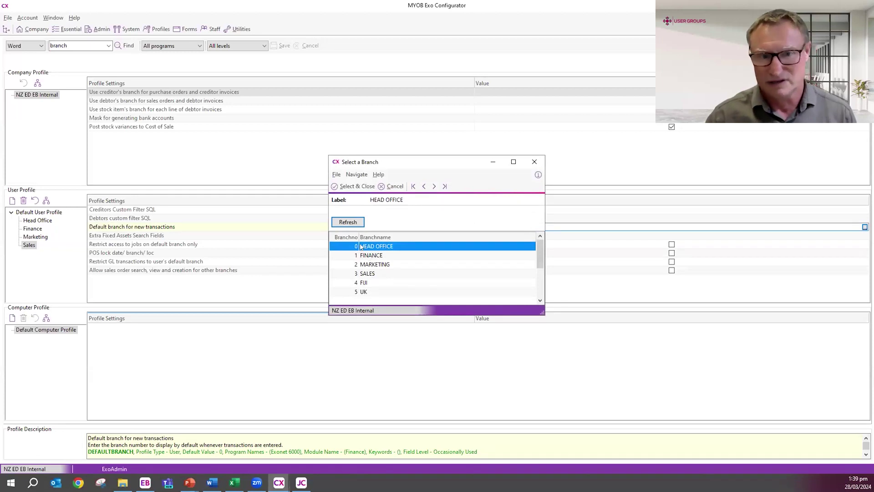
{"action": "left_click", "coordinate": [375, 255]}
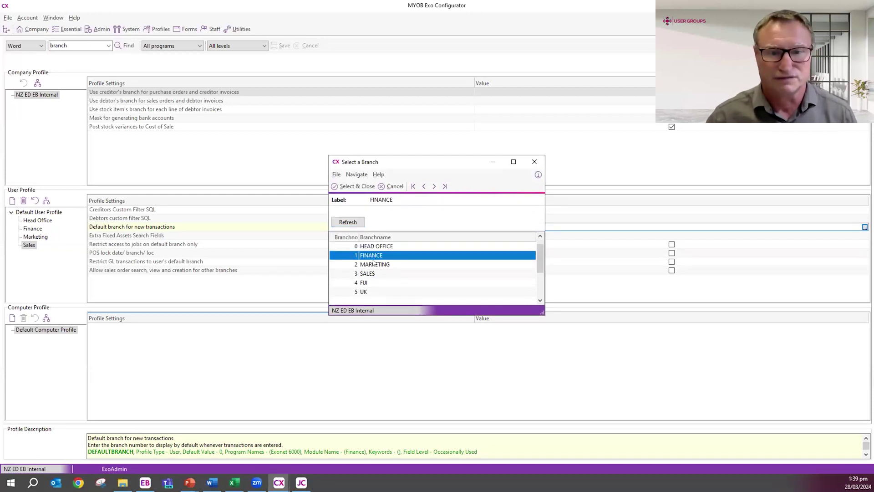
{"action": "left_click", "coordinate": [374, 264]}
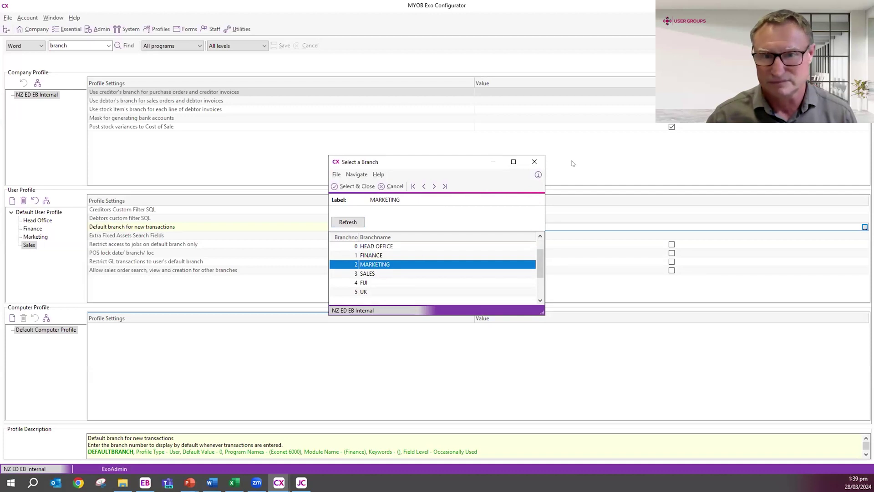
{"action": "left_click", "coordinate": [534, 162]}
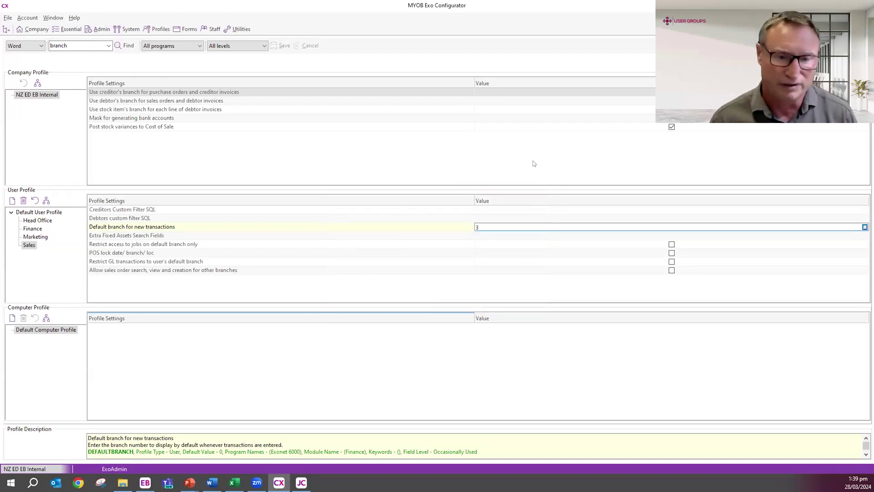